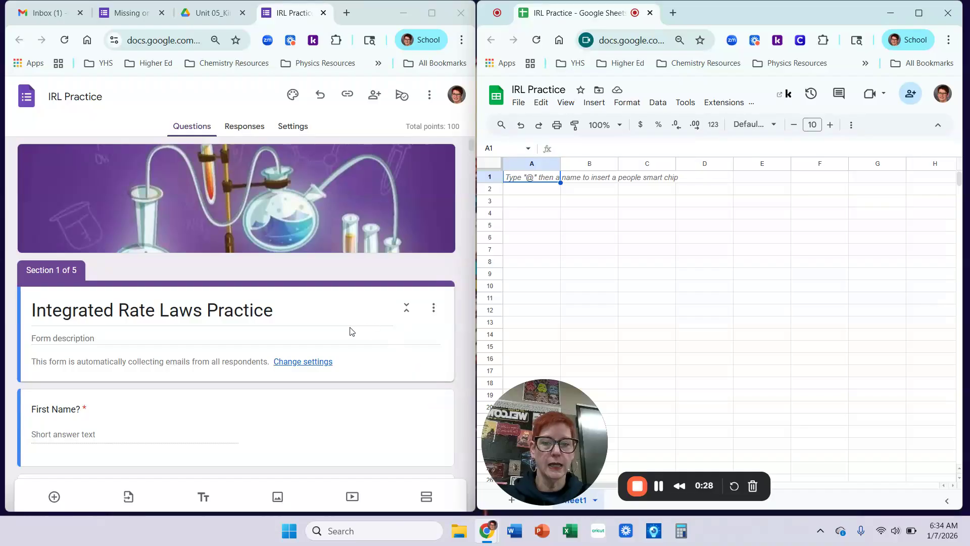
Scroll the form to question 16, Problem Set 1, in Section 4 Graphing Exercises.
scroll(332, 310, down, 15)
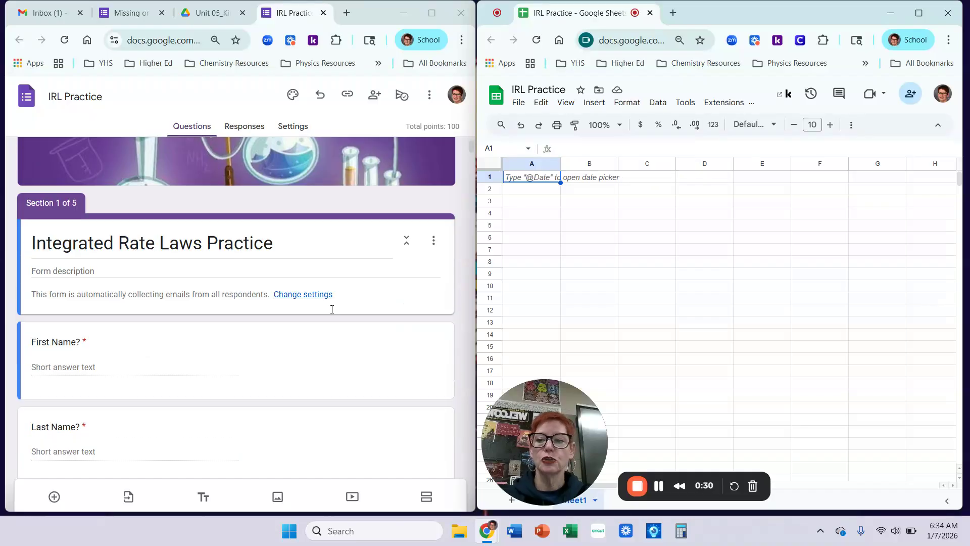
scroll(332, 312, down, 15)
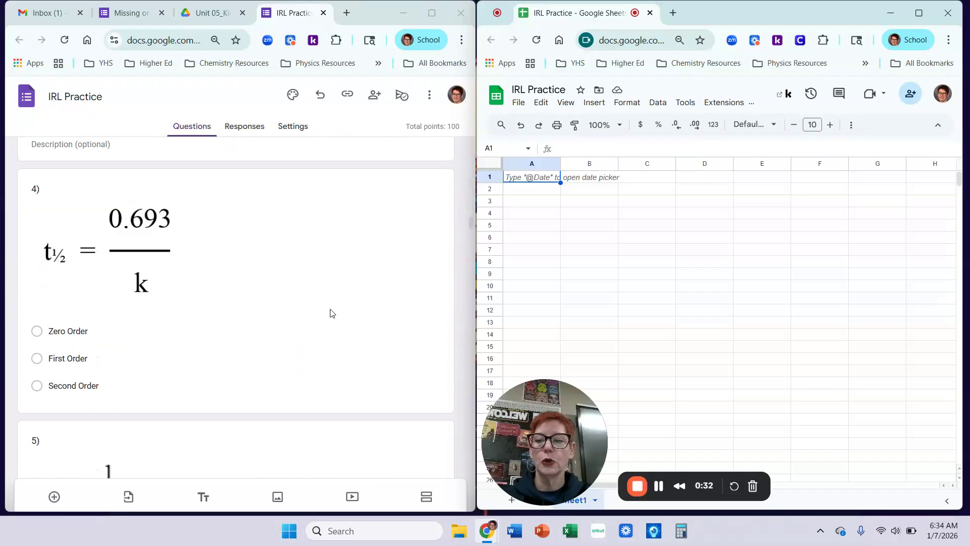
scroll(332, 313, down, 15)
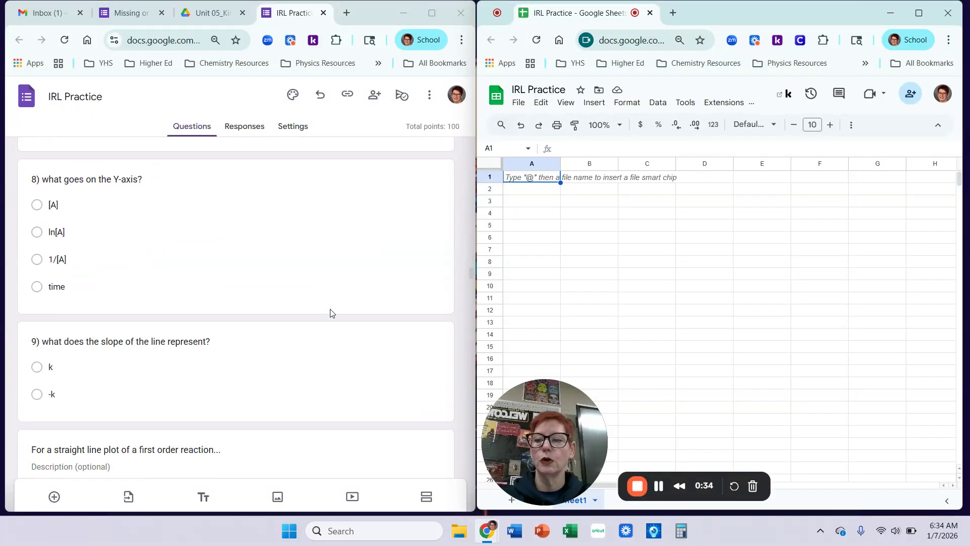
scroll(332, 313, down, 10)
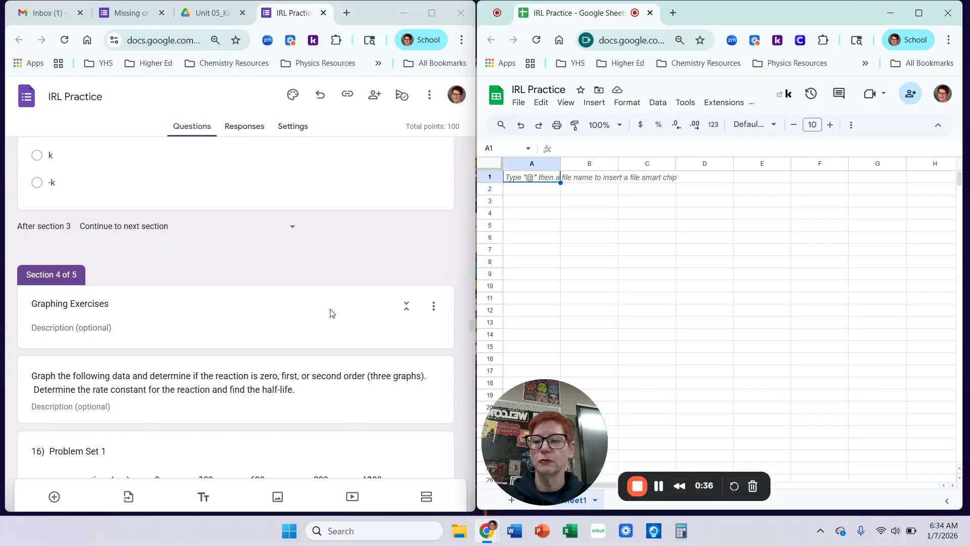
scroll(332, 313, up, 1)
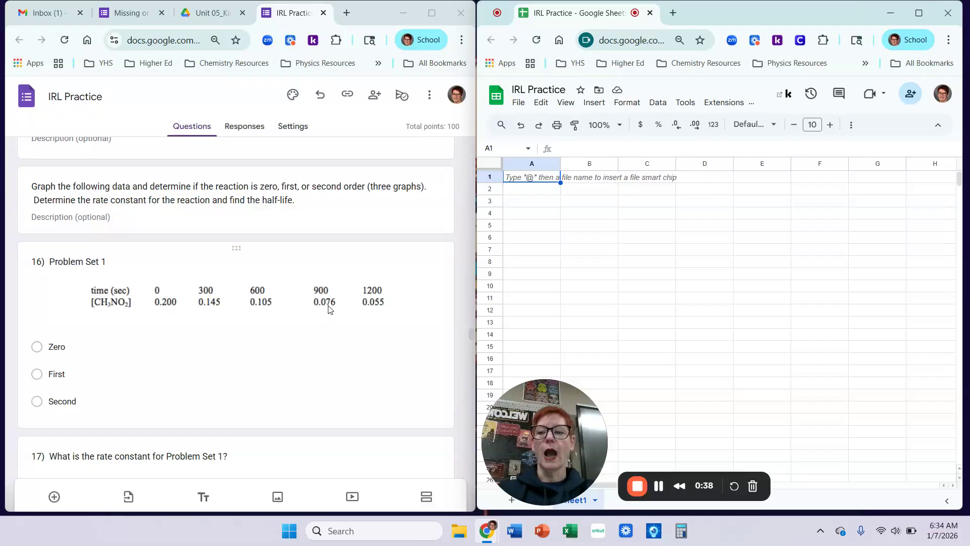
scroll(327, 309, up, 1)
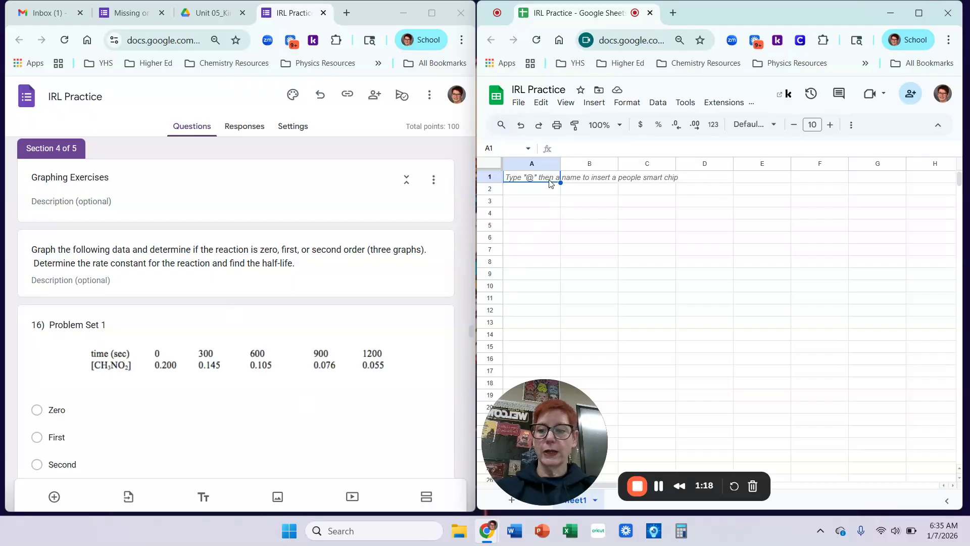
Enter the headers Time (s) in A1 and [CH3NO2] in B1.
text(Time (s)
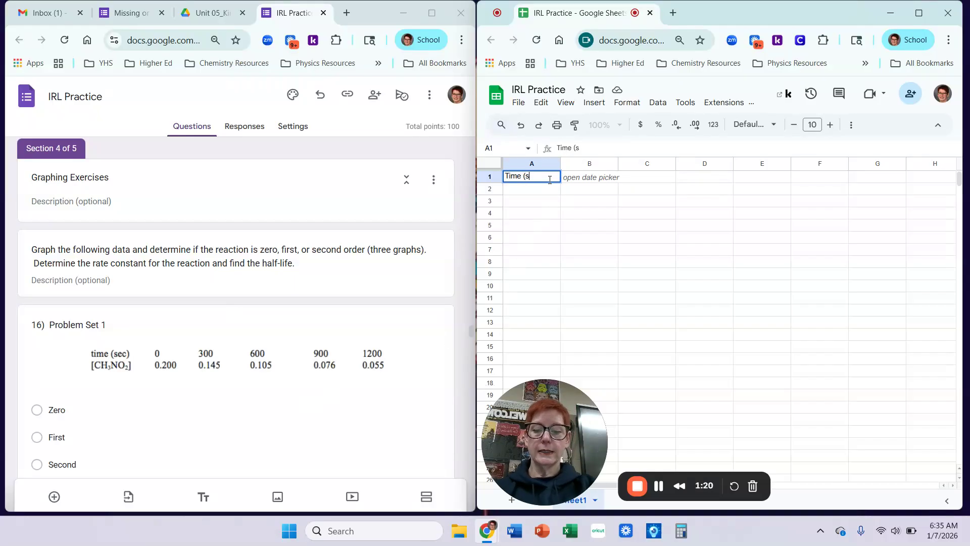
text())
key(Tab)
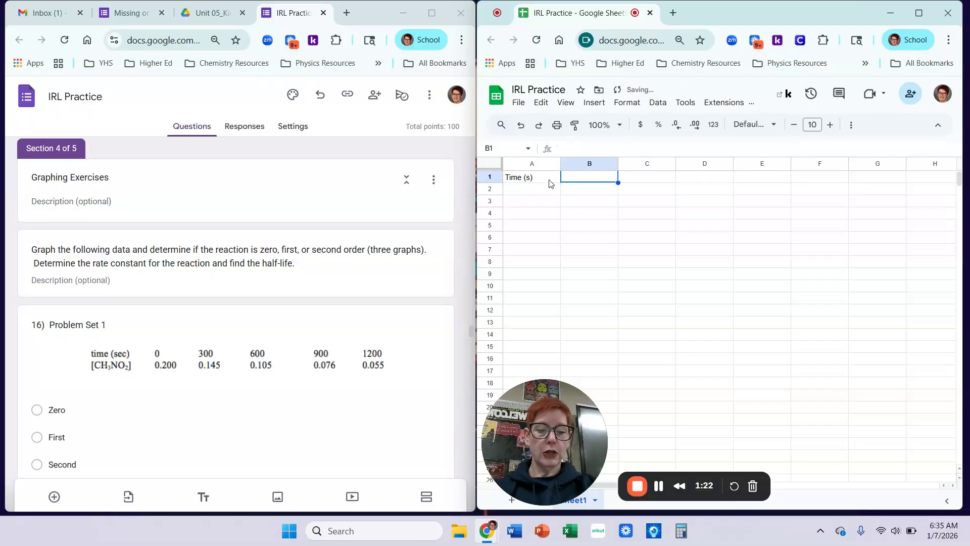
text([)
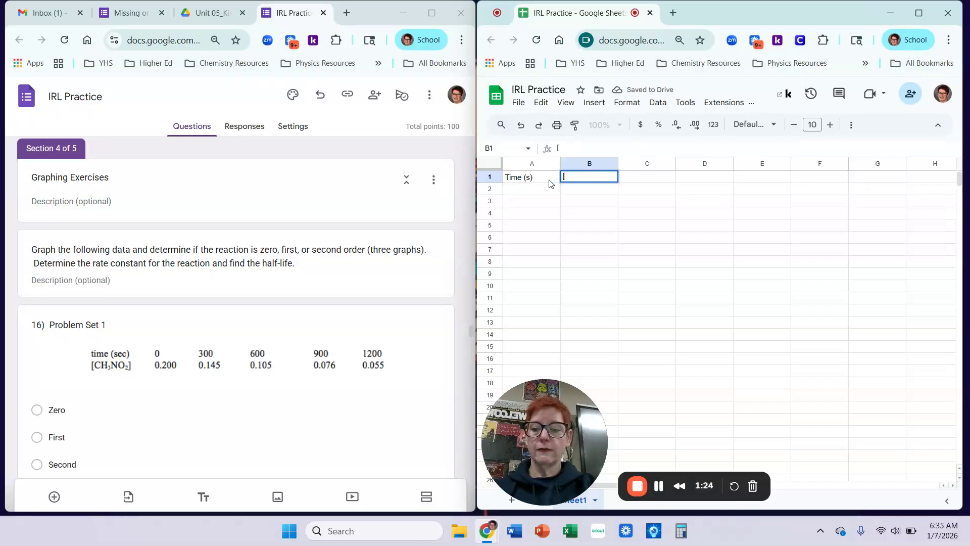
text(CH3NO2])
key(Return)
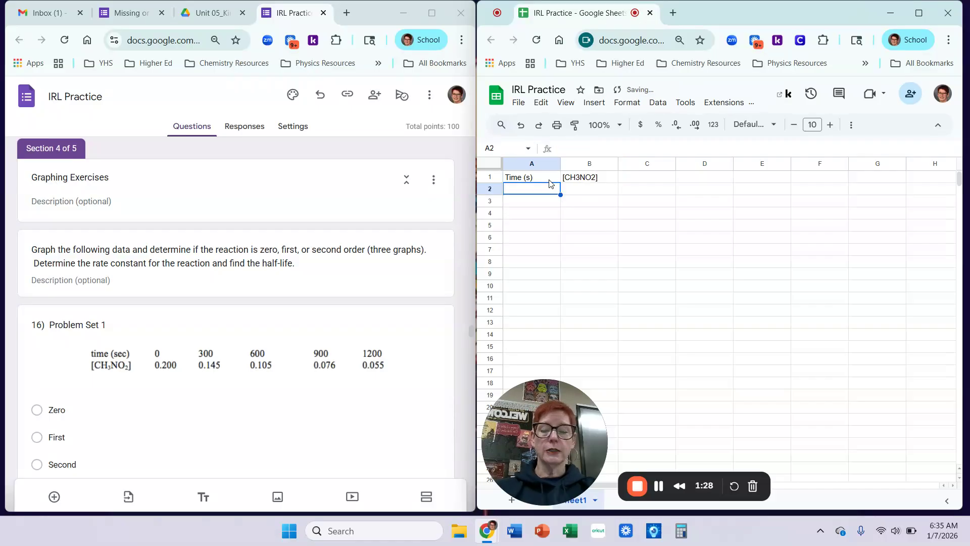
Enter the times 0, 300, 600, 900 and 1200 in A2:A6.
text(0)
key(Return)
text(300)
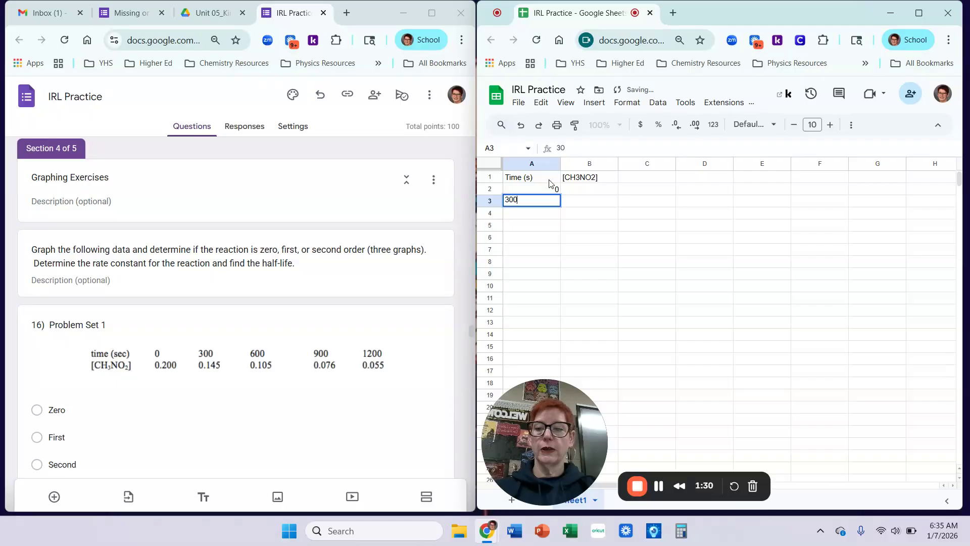
key(Return)
text(600)
key(Return)
text(900)
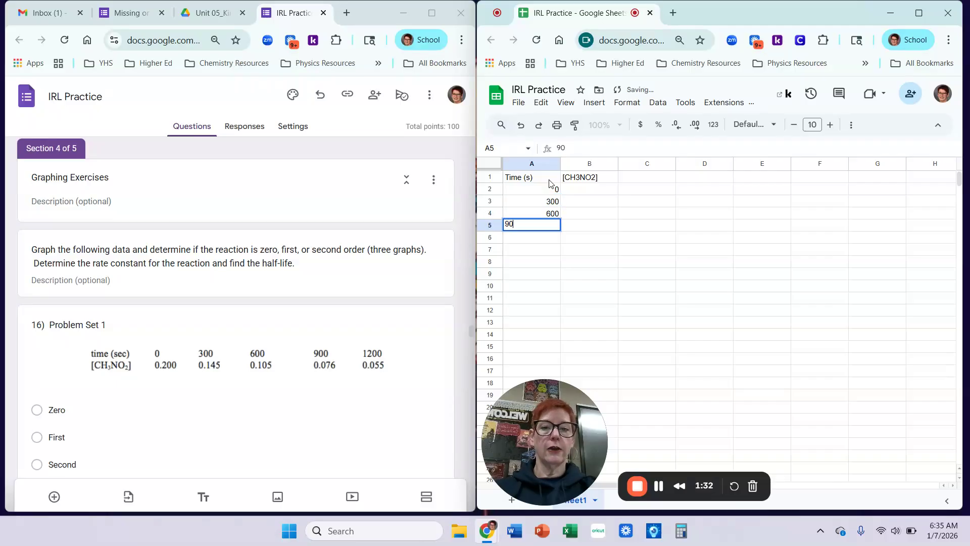
key(Return)
key(Right)
key(Up)
key(Up)
key(Up)
key(Up)
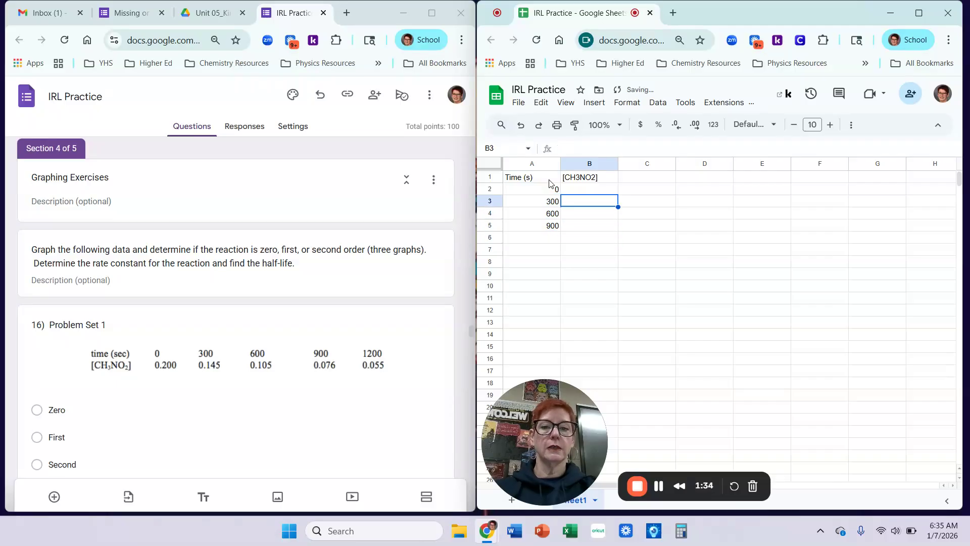
key(Down)
key(Down)
key(Down)
key(Down)
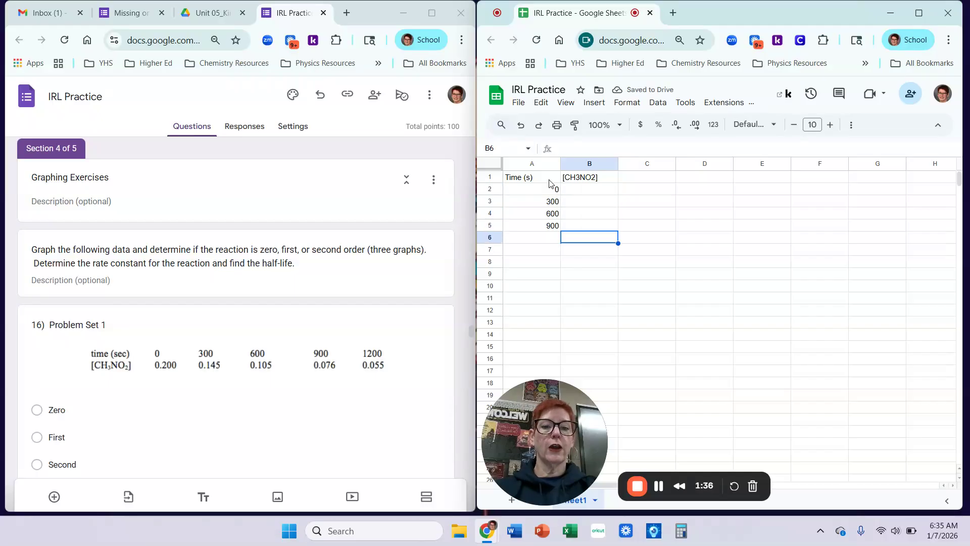
key(Left)
text(1200)
key(Return)
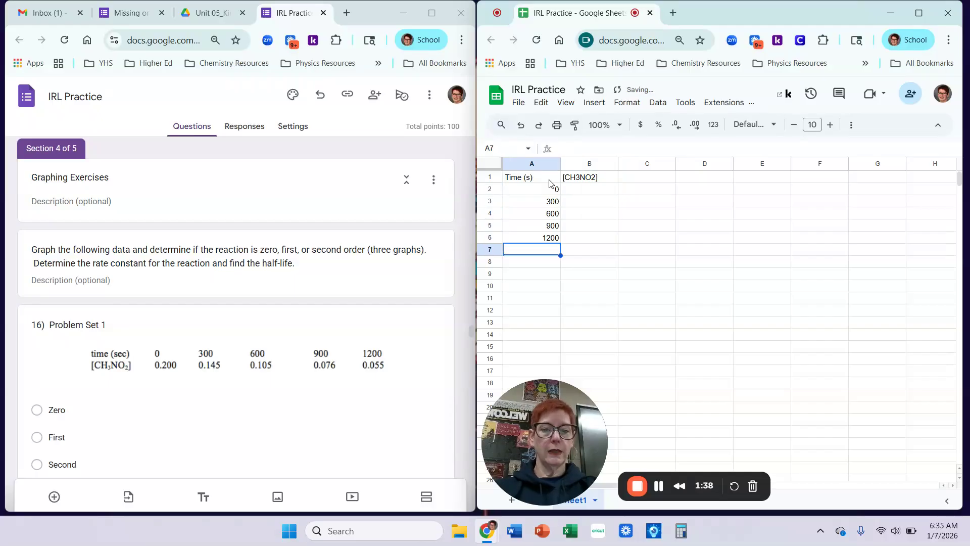
Enter the concentrations 0.200, 0.145, 0.105, 0.076 and 0.055 in B2:B6.
key(Right)
key(Up)
key(Up)
key(Up)
key(Up)
key(Up)
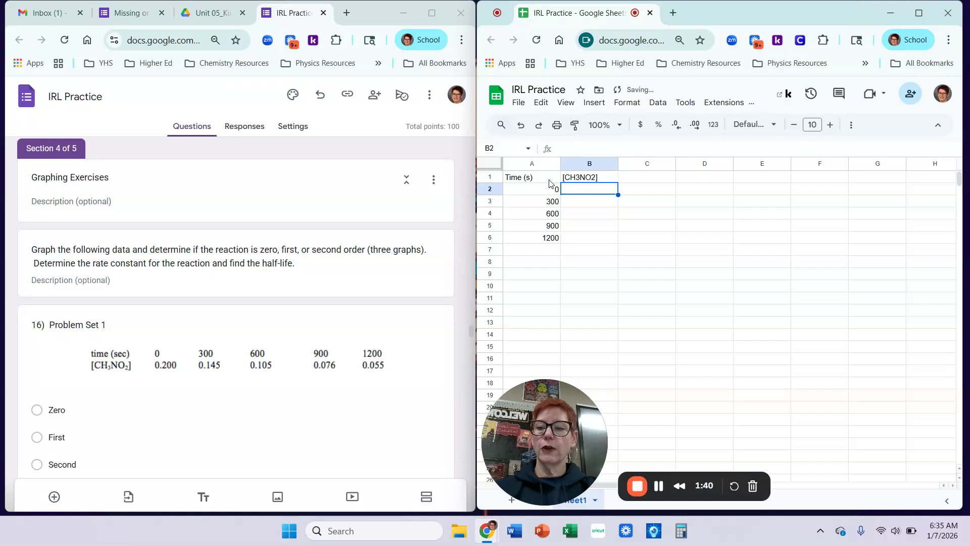
text(0.200)
key(Return)
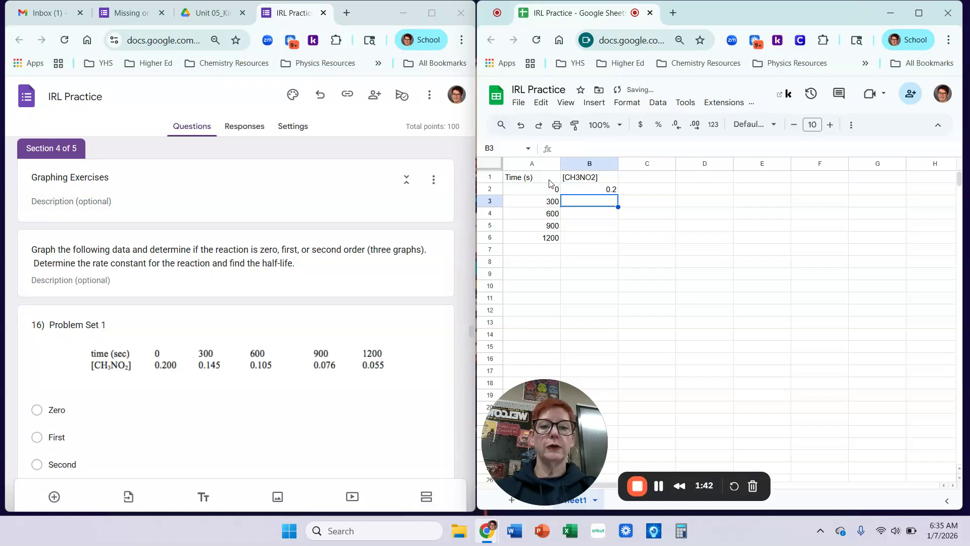
text(0.145)
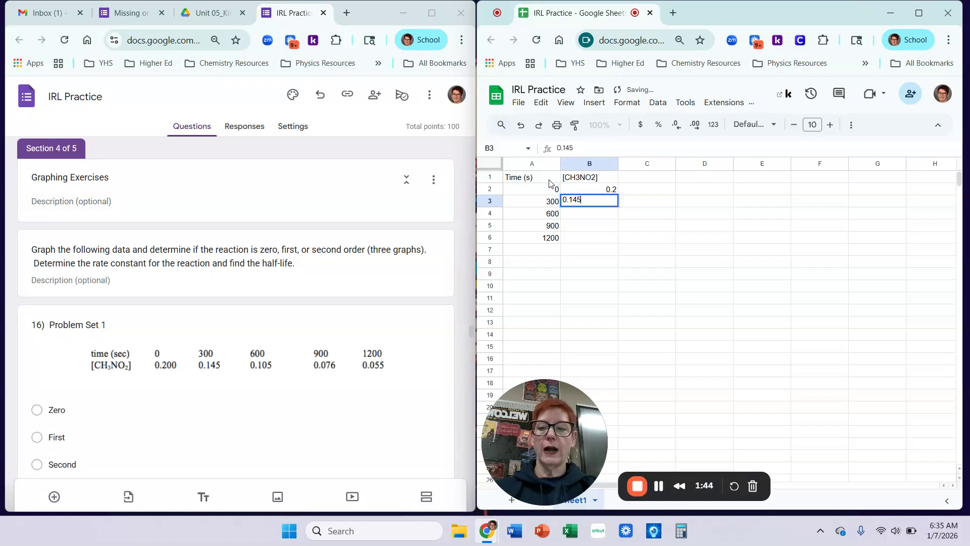
key(Return)
text(0.15)
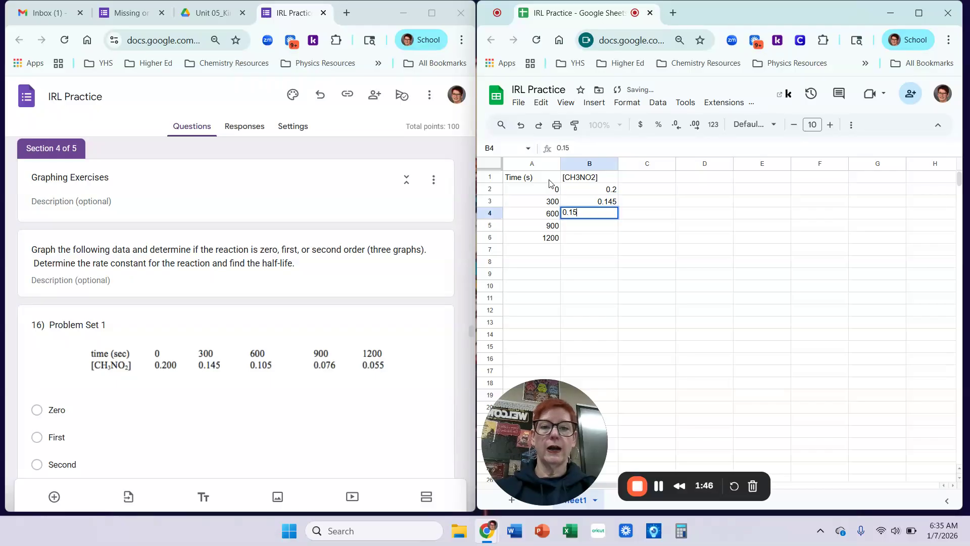
key(BackSpace)
text(05)
key(Return)
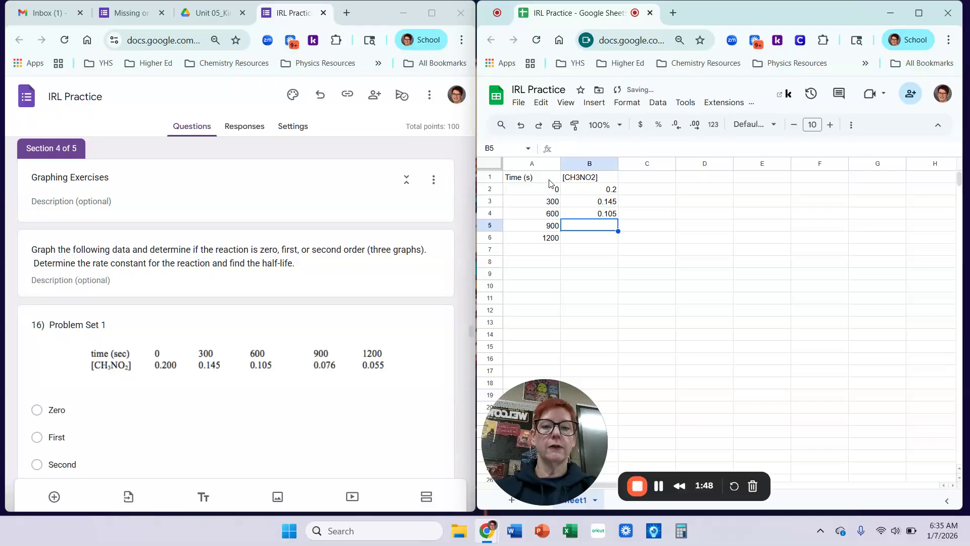
text(0.076)
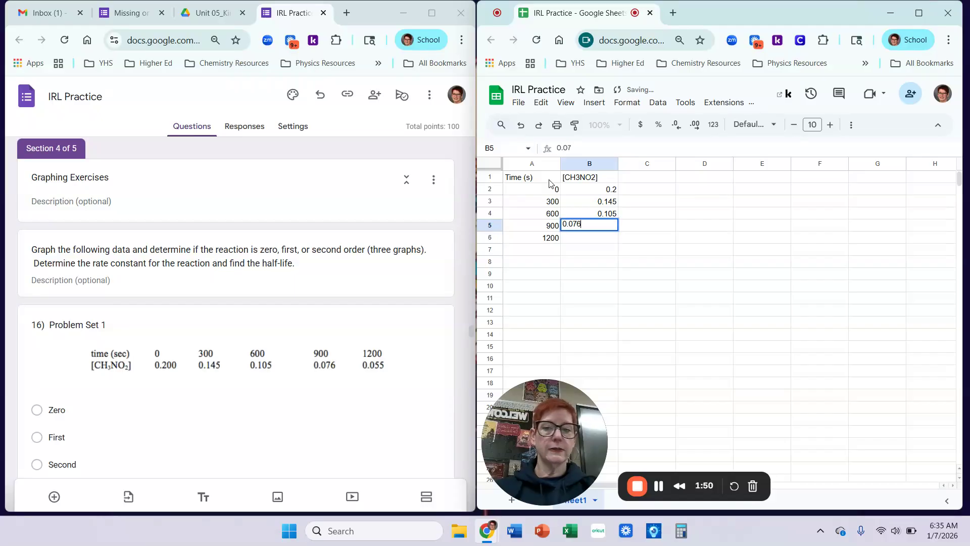
key(Return)
text(0.055)
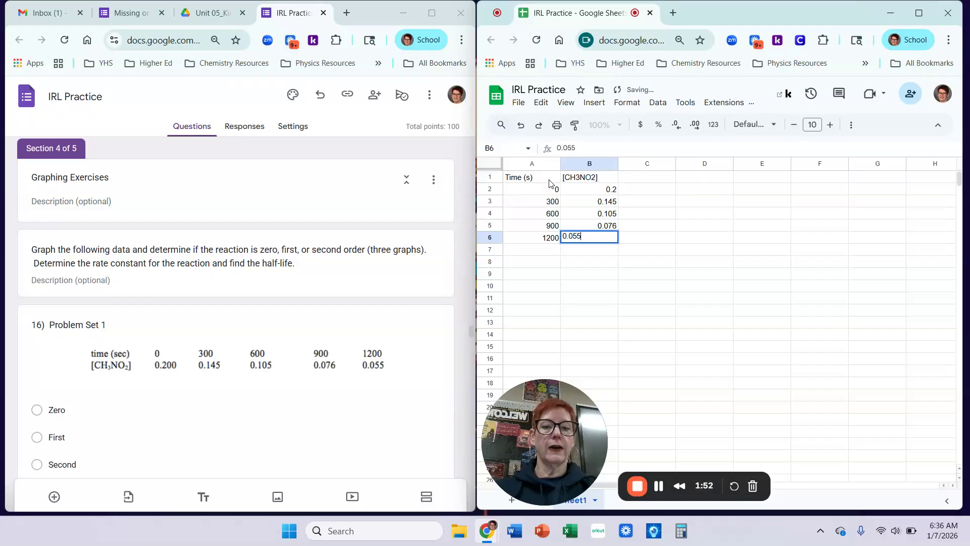
key(Return)
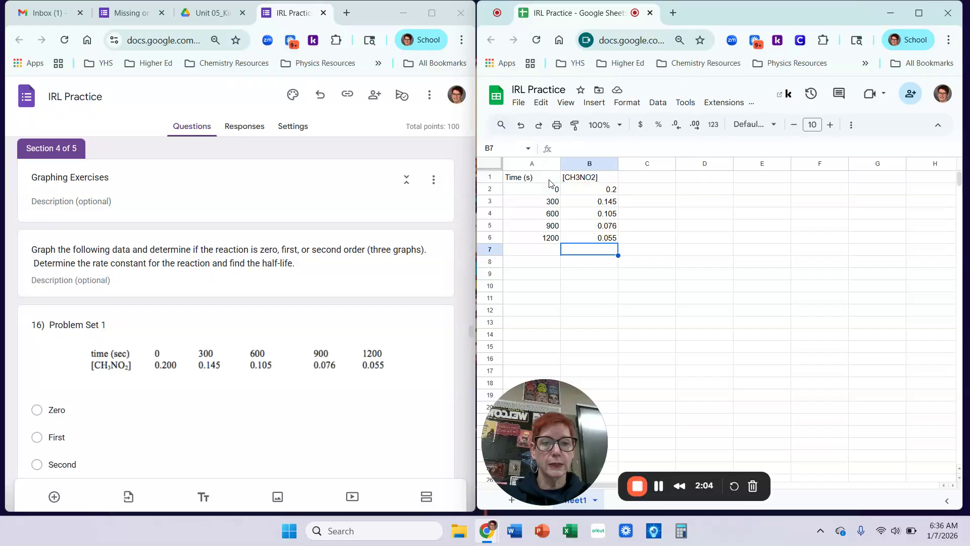
Type the header ln[CH3NO2] into cell C1.
click(663, 185)
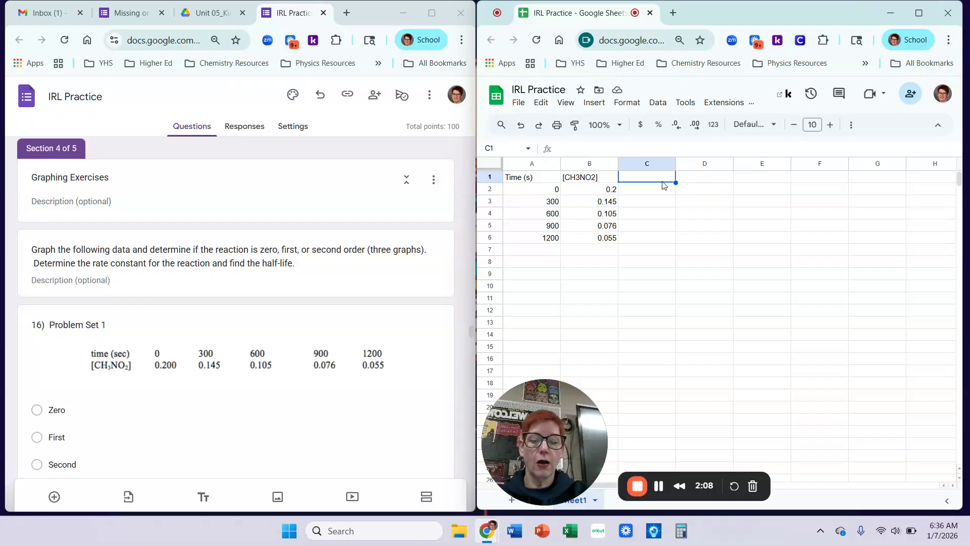
text(ln)
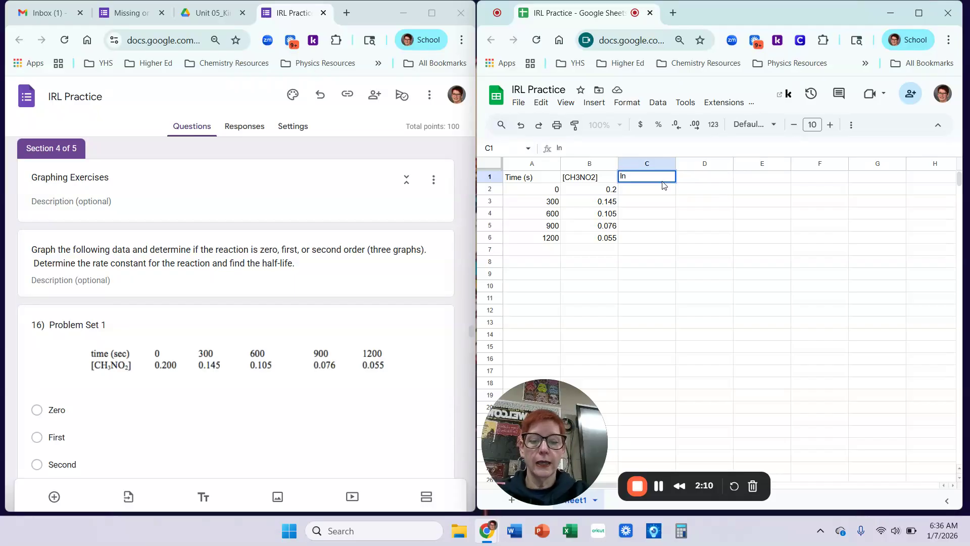
text([)
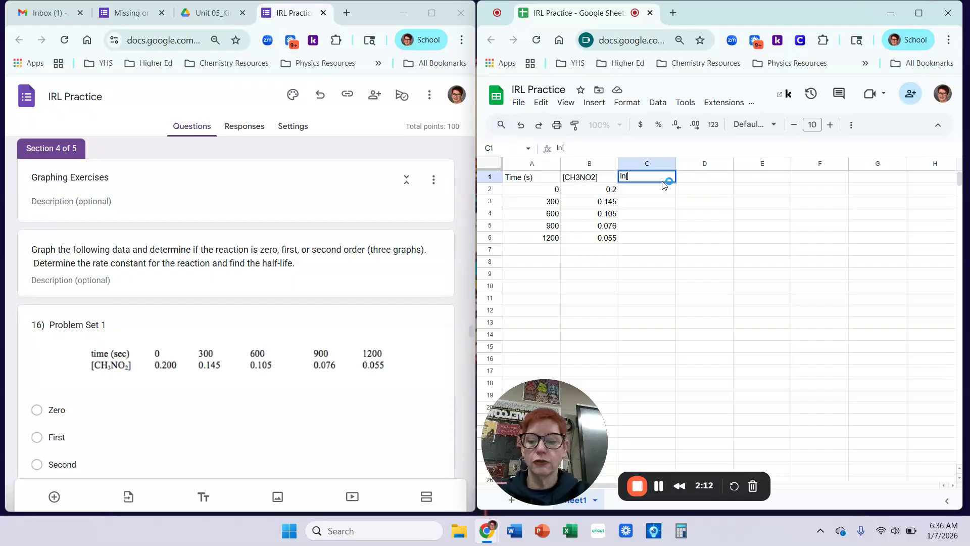
text(CH3NO2])
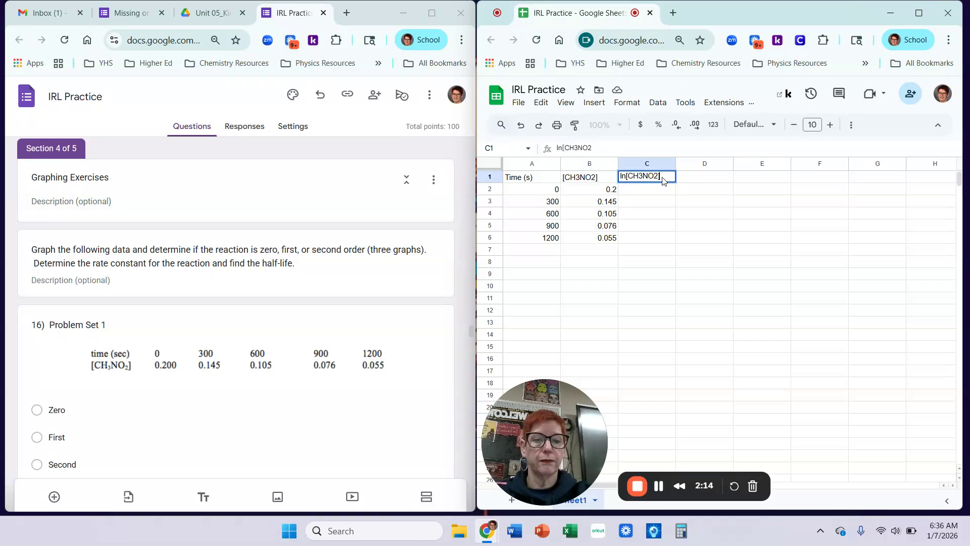
key(Return)
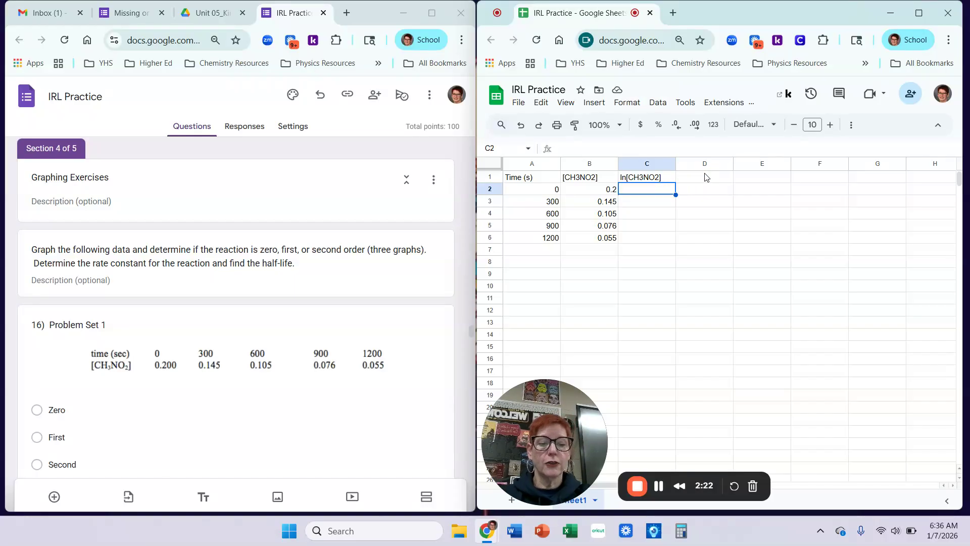
Enter =LN(B2) in C2 and autofill the natural logs down to C6.
text(=)
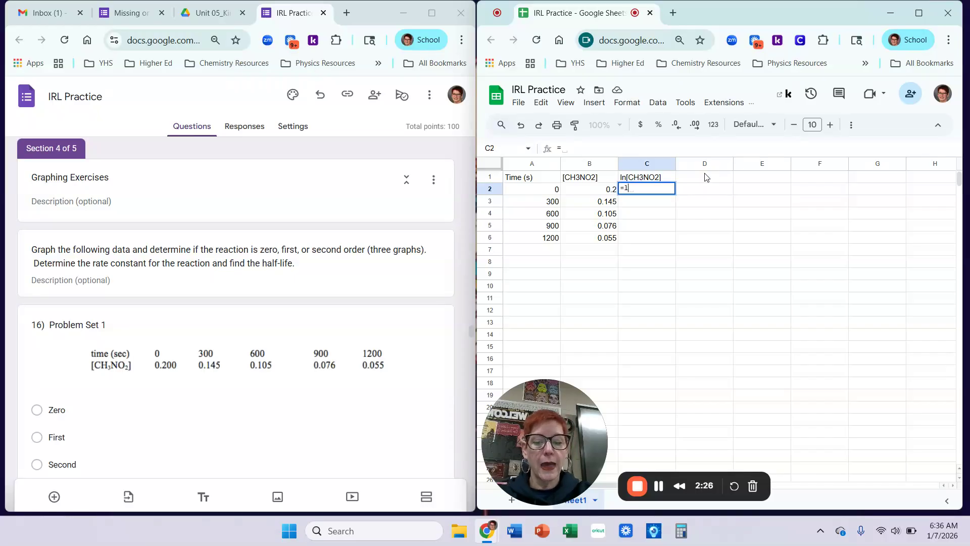
text(ln)
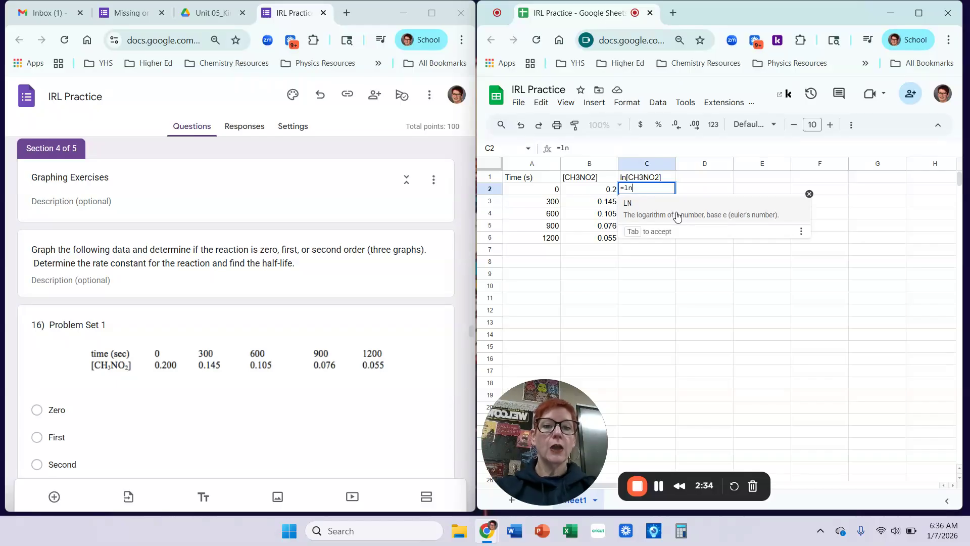
click(665, 209)
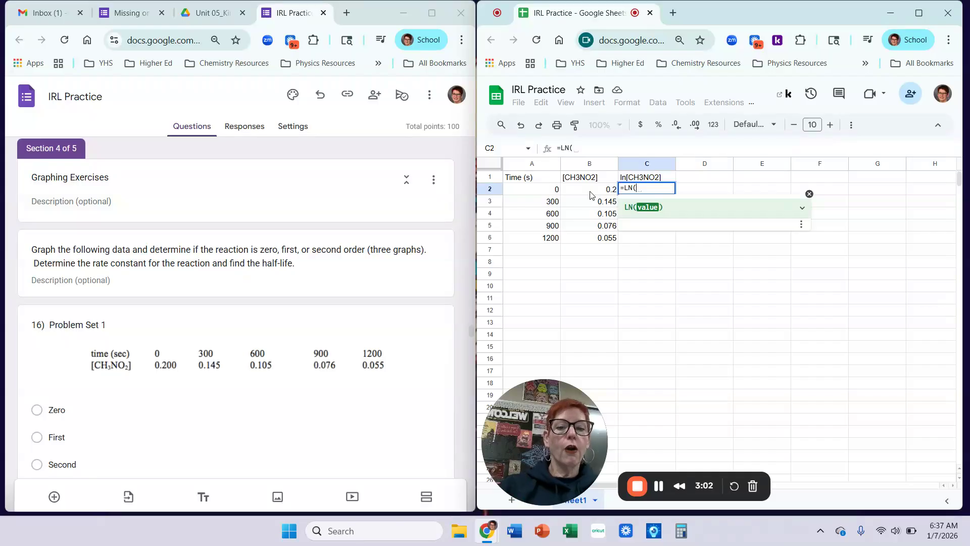
click(590, 195)
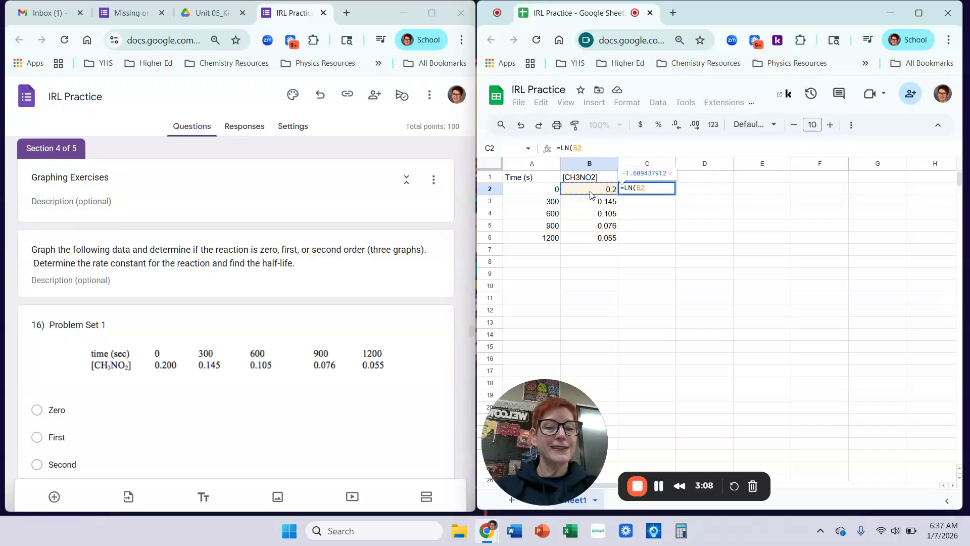
key(Return)
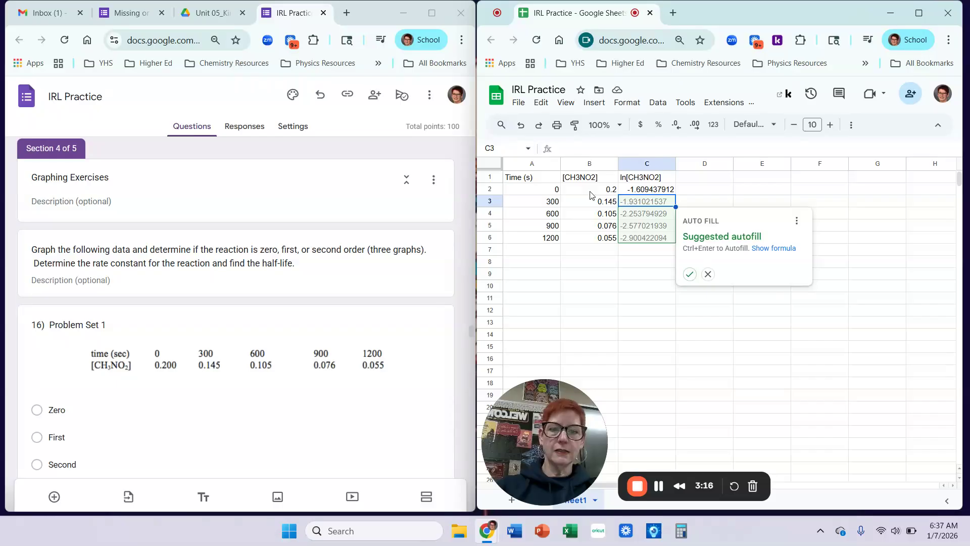
click(690, 275)
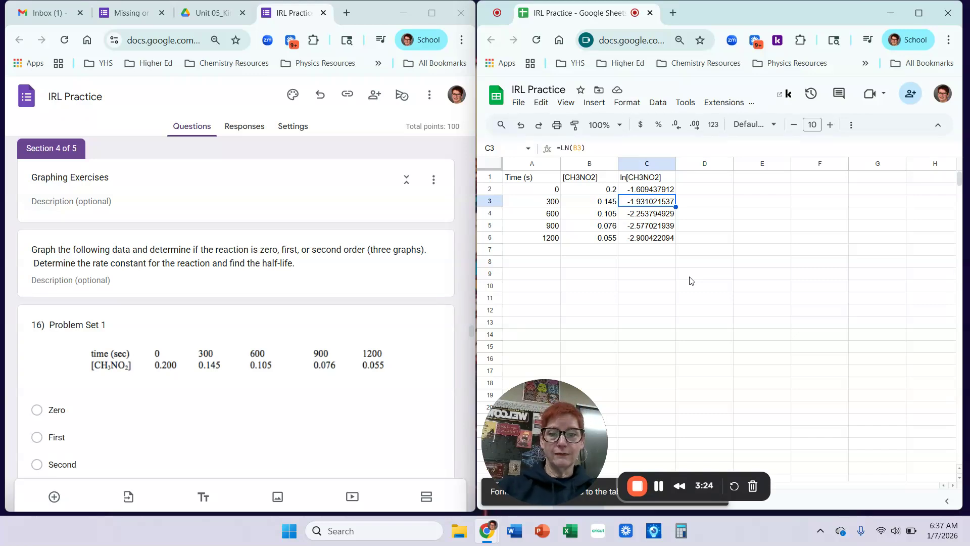
Add the 1/[CH3NO2] header in D1 and enter =1/B2 in D2, giving 5.
click(708, 180)
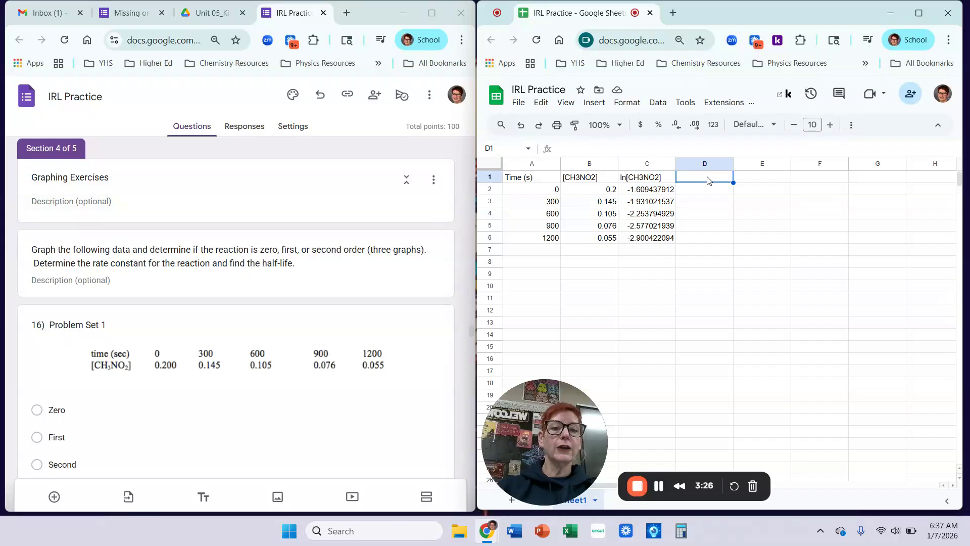
text(1/)
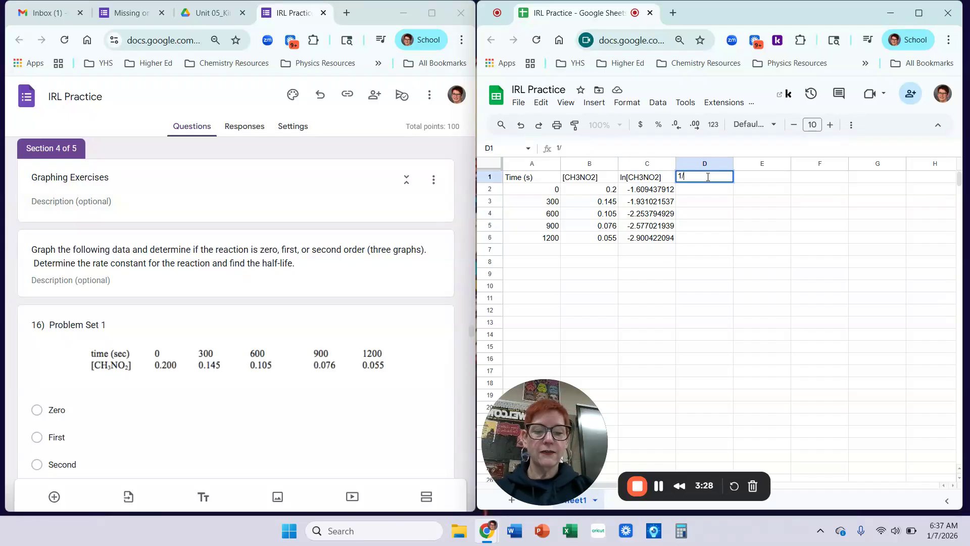
text([CH)
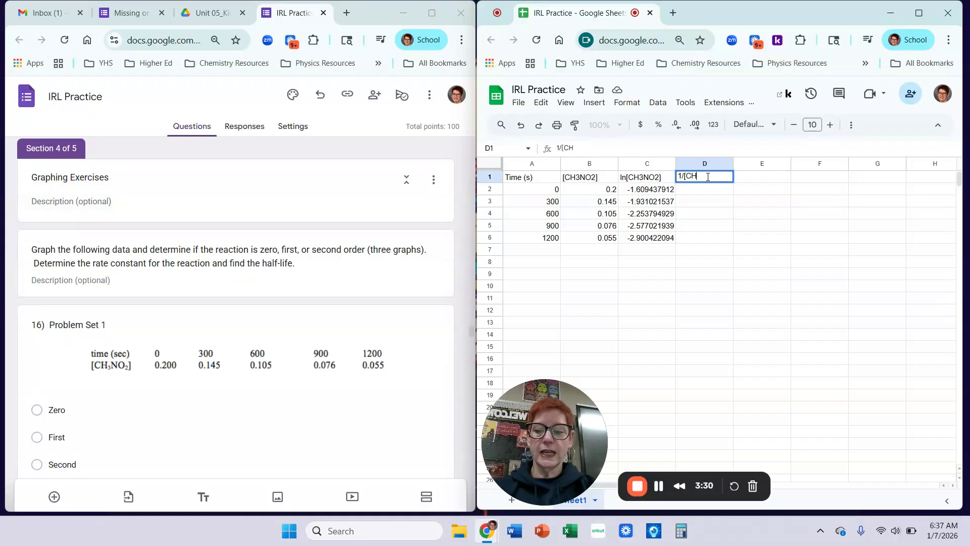
text(3NO2)
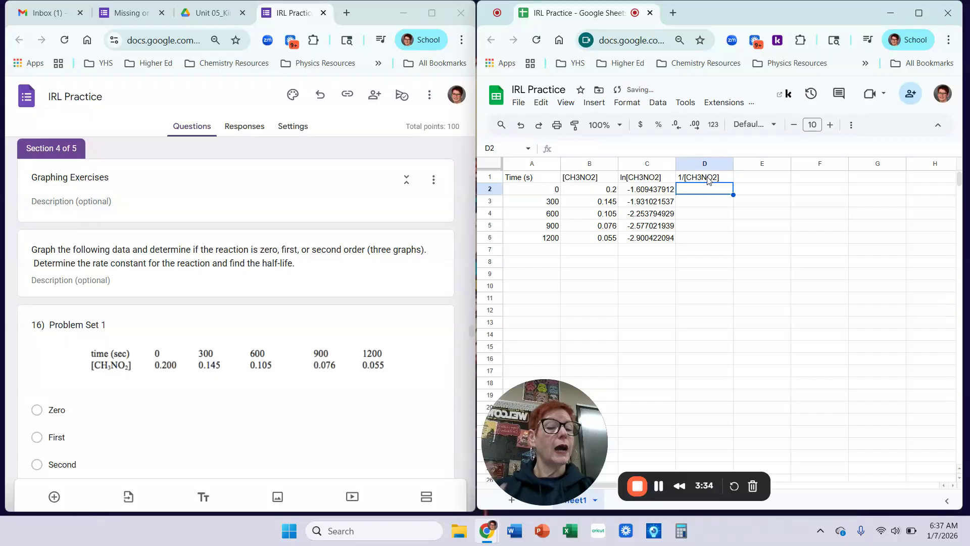
text(=1)
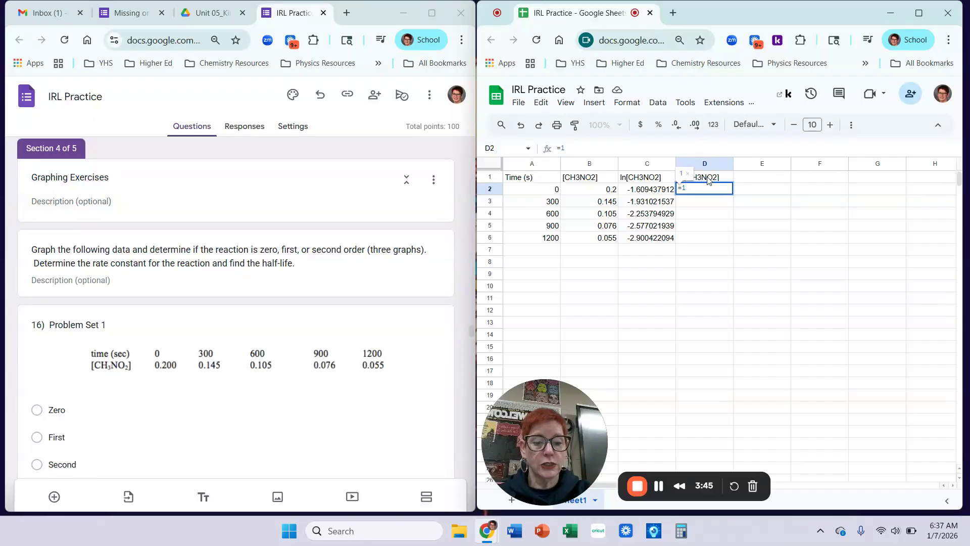
text(/)
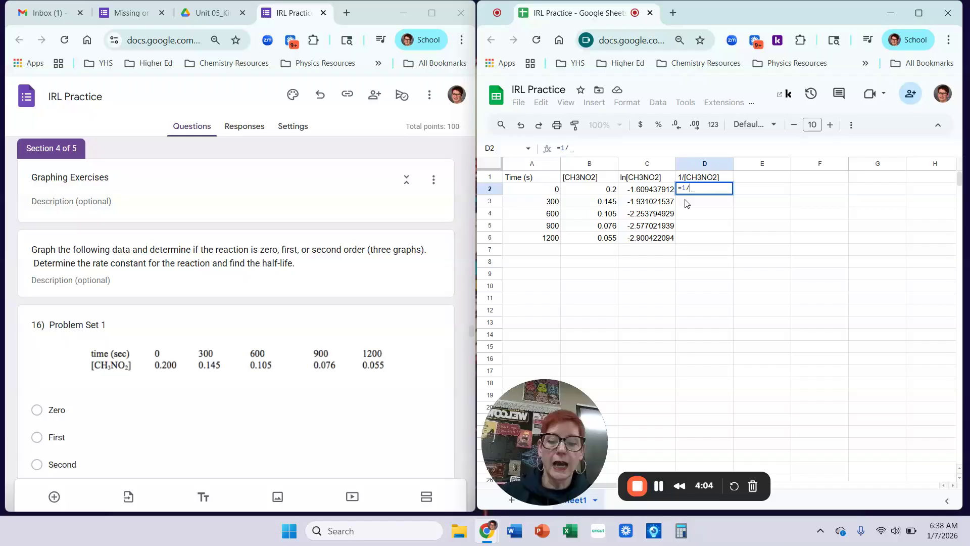
text(b2)
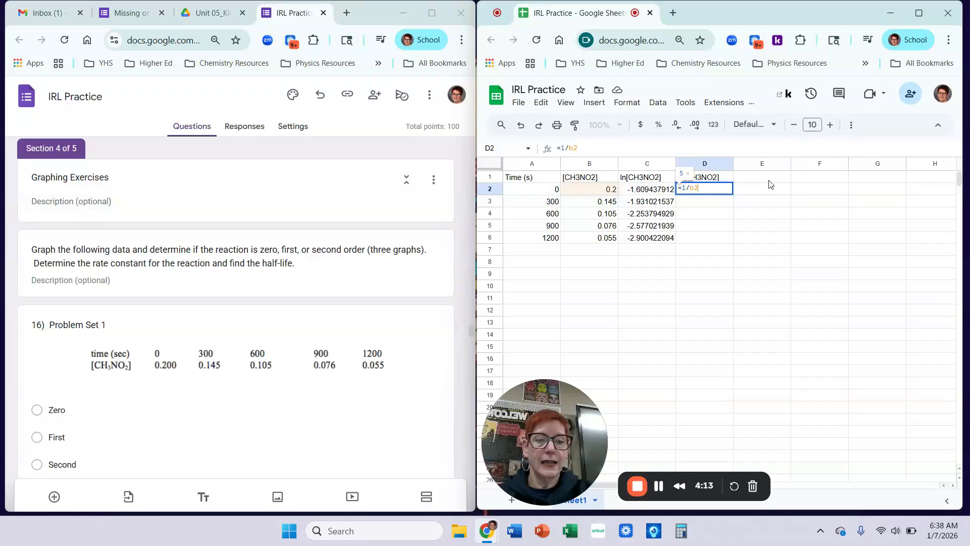
key(Return)
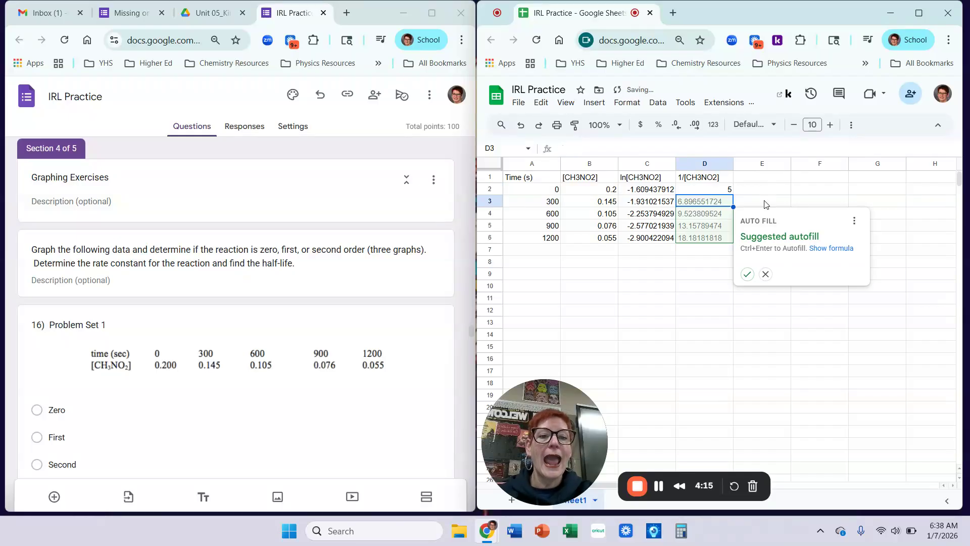
Autofill the reciprocals down to D6, then select the Time and [CH3NO2] data A1:B6.
click(747, 275)
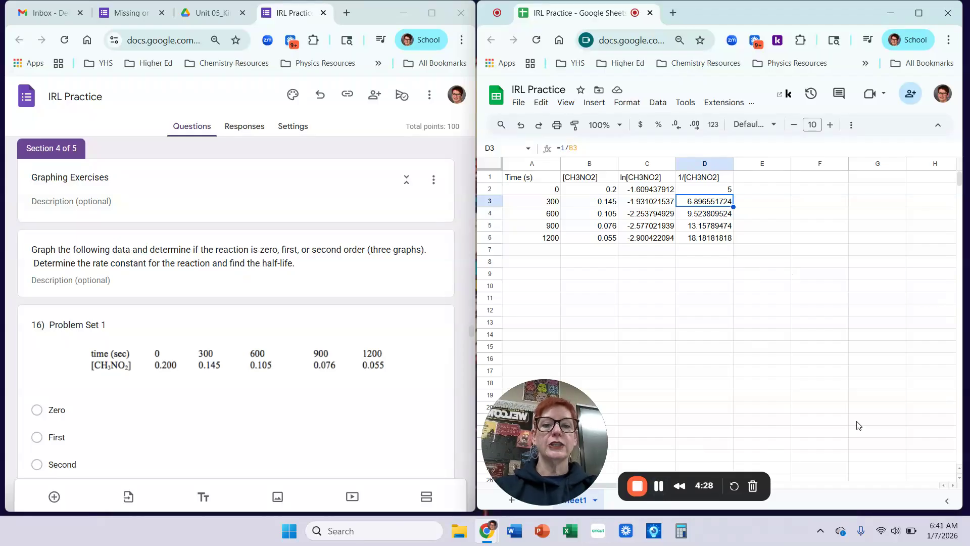
click(779, 289)
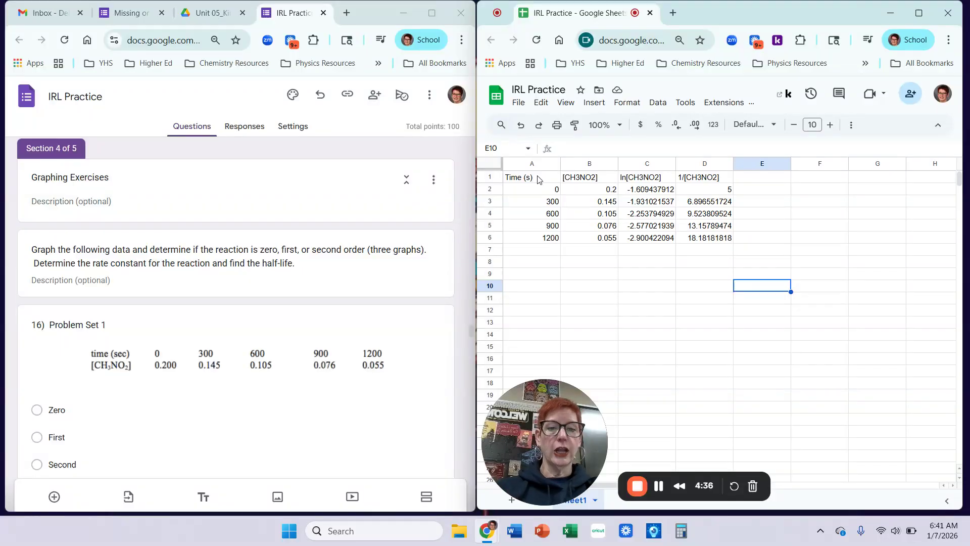
drag(539, 178, 598, 245)
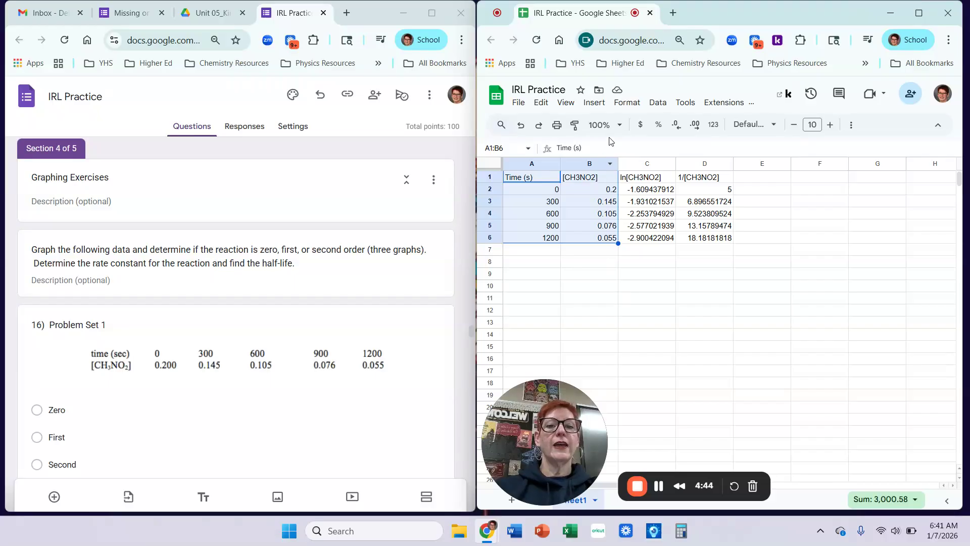
Insert a chart from A1:B6 and make it a scatter chart.
click(594, 105)
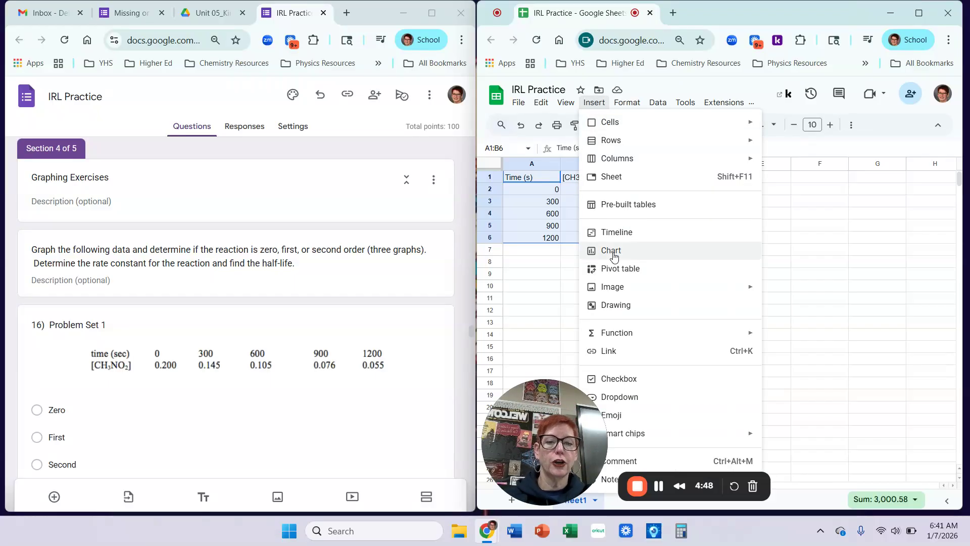
click(614, 257)
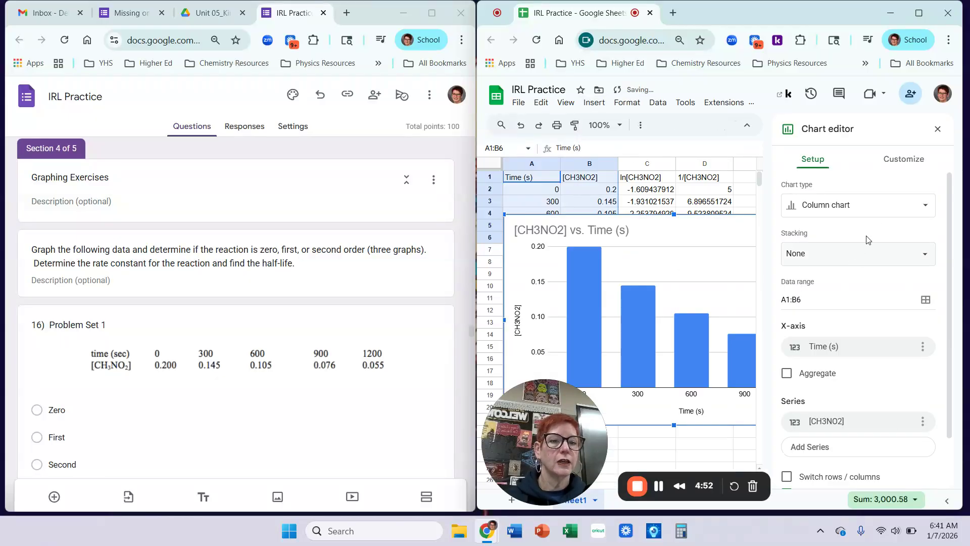
click(916, 207)
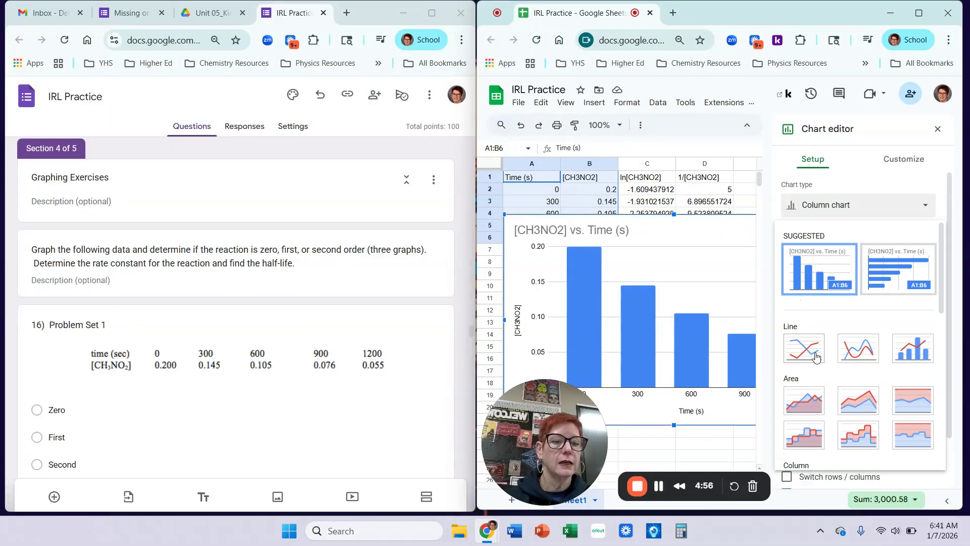
scroll(812, 358, down, 5)
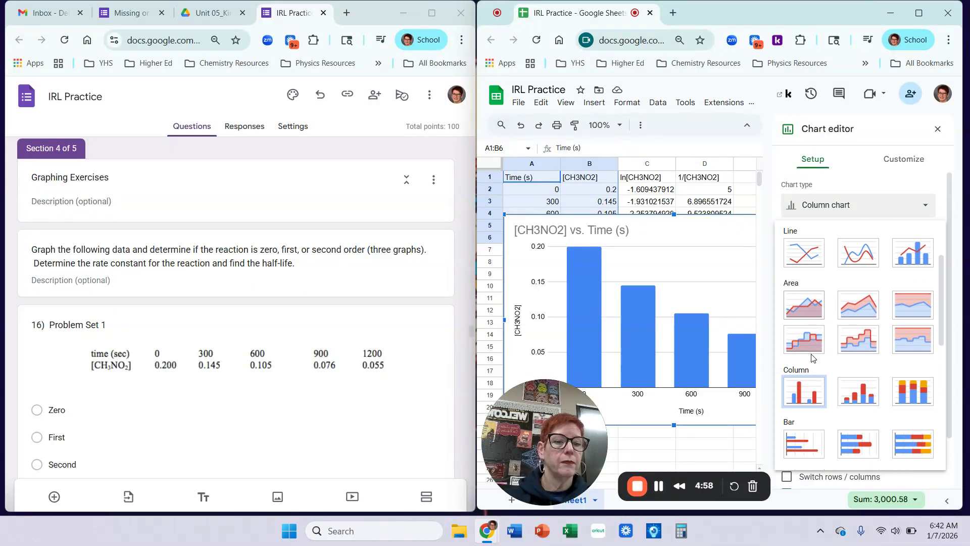
scroll(812, 357, up, 4)
scroll(812, 357, down, 4)
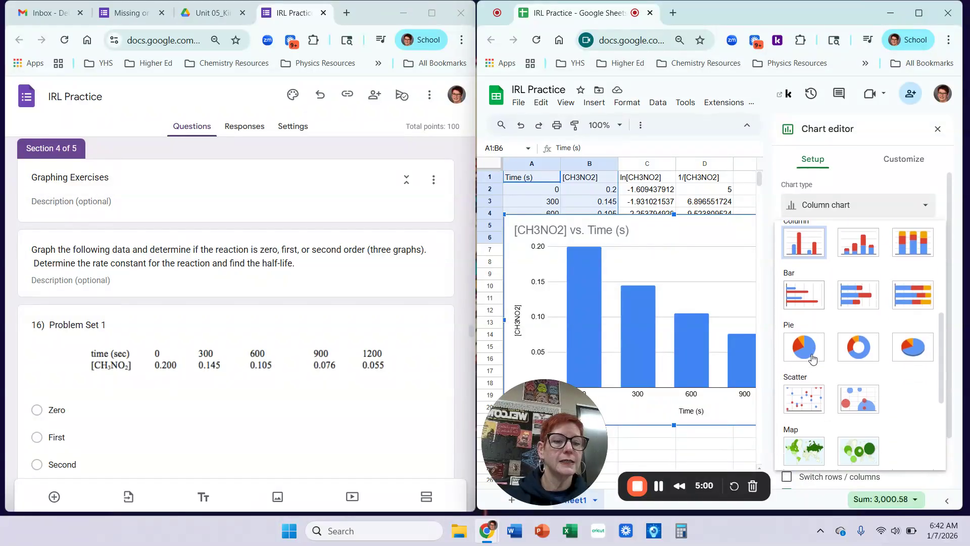
click(816, 398)
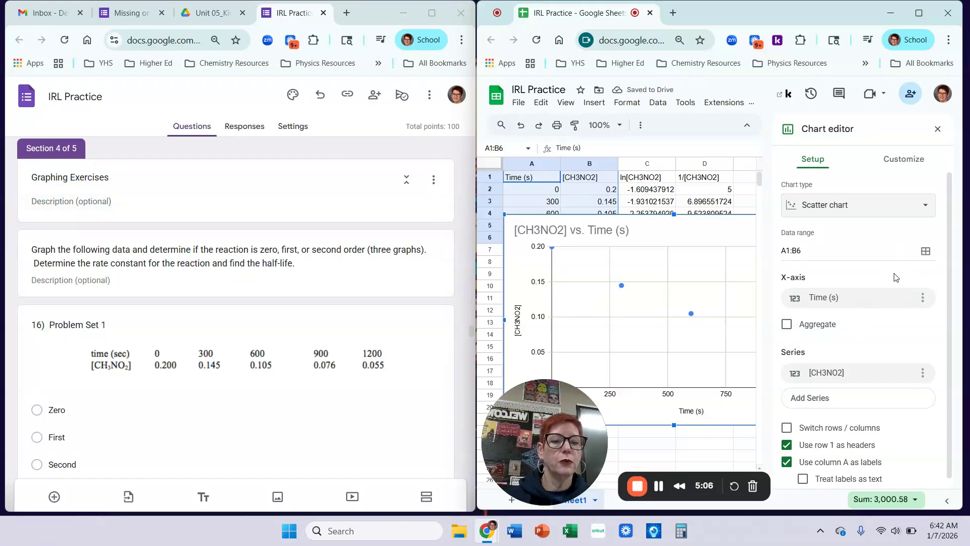
Add a linear trendline labelled with its equation and R² to the concentration chart.
click(917, 169)
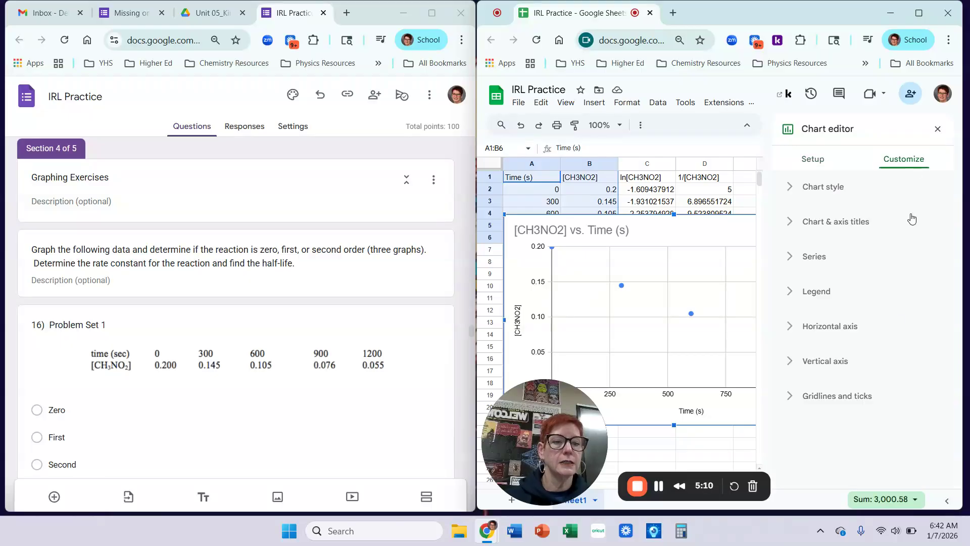
click(790, 263)
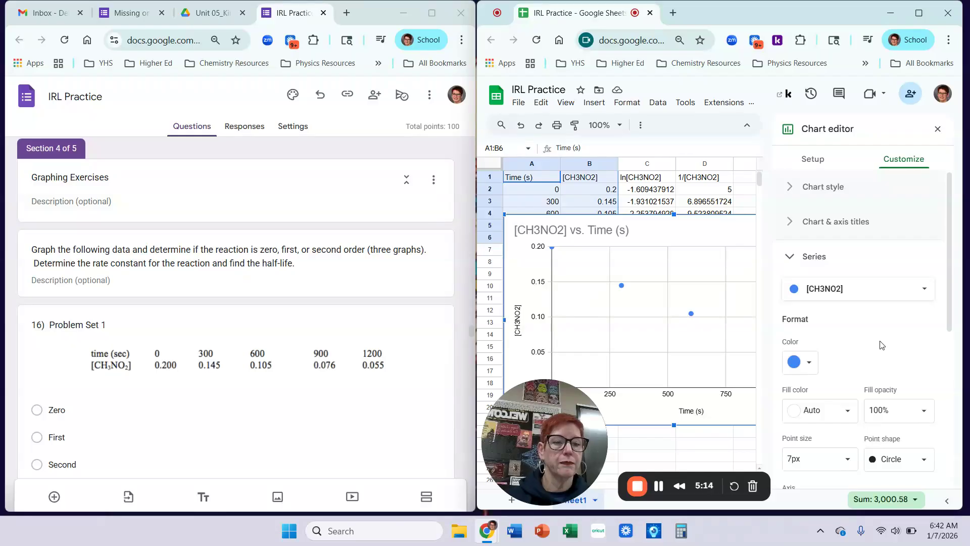
scroll(882, 345, down, 5)
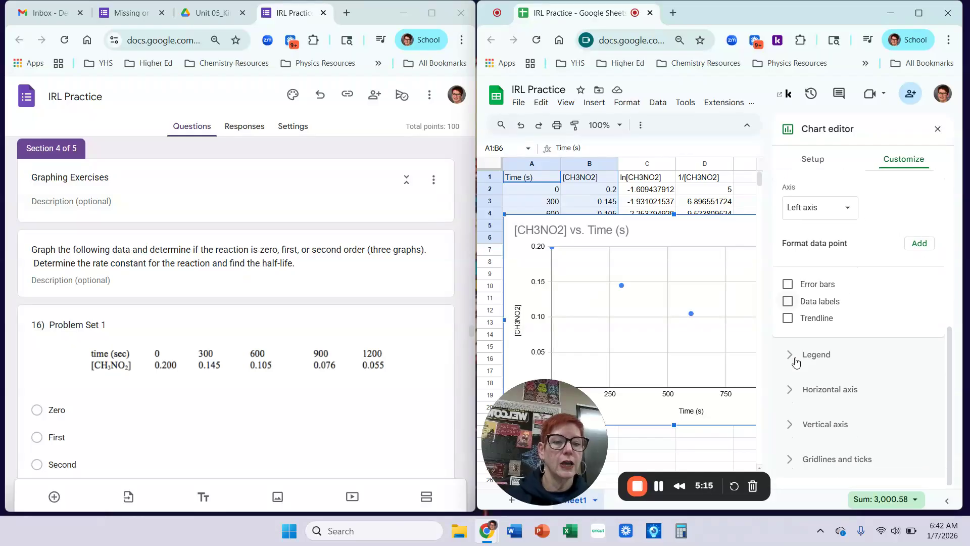
click(814, 322)
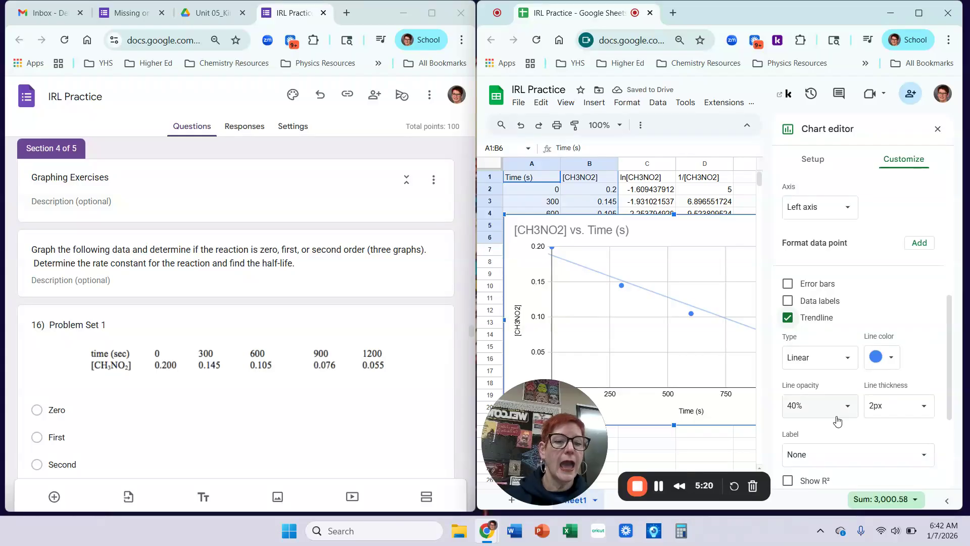
scroll(836, 416, down, 1)
scroll(837, 419, down, 1)
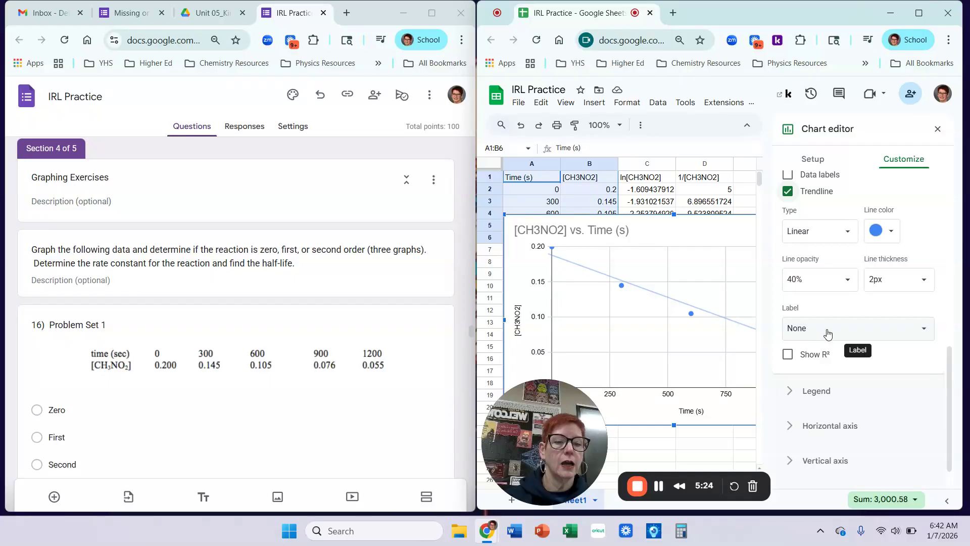
click(788, 355)
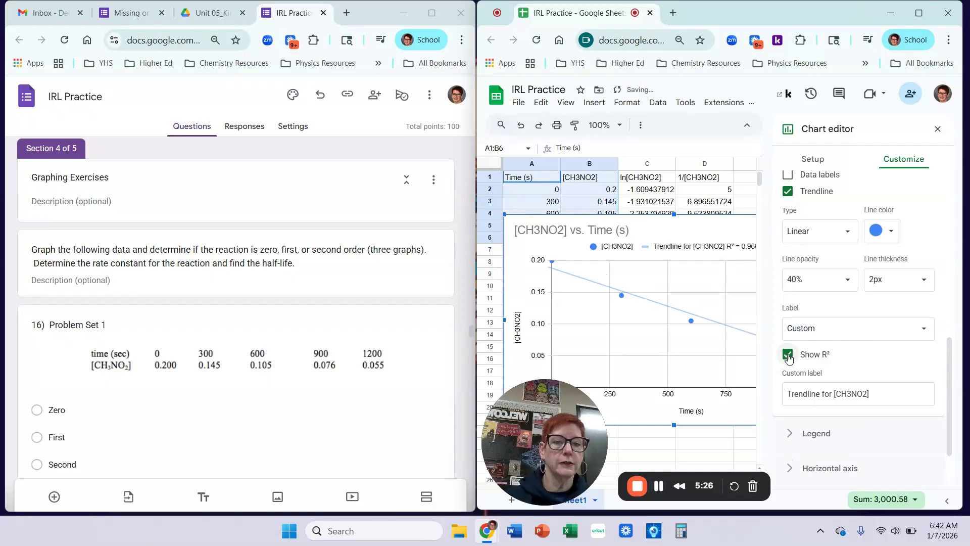
click(846, 335)
click(843, 342)
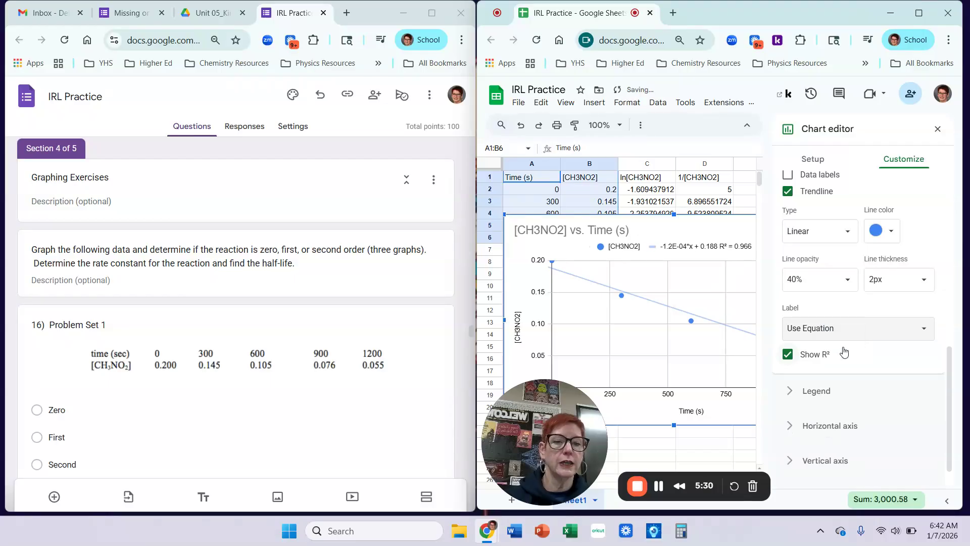
click(937, 131)
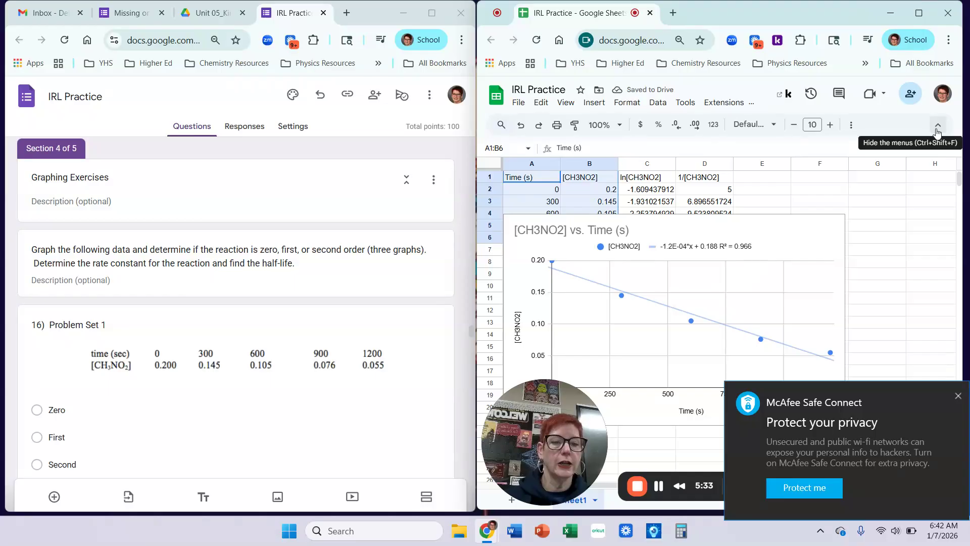
click(954, 397)
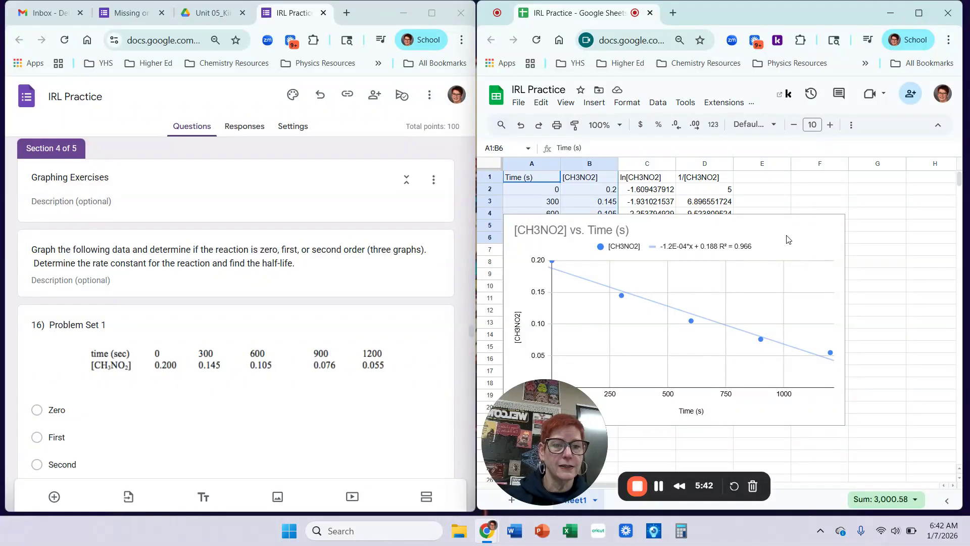
Move the [CH3NO2] vs. Time chart down below the data table.
click(831, 234)
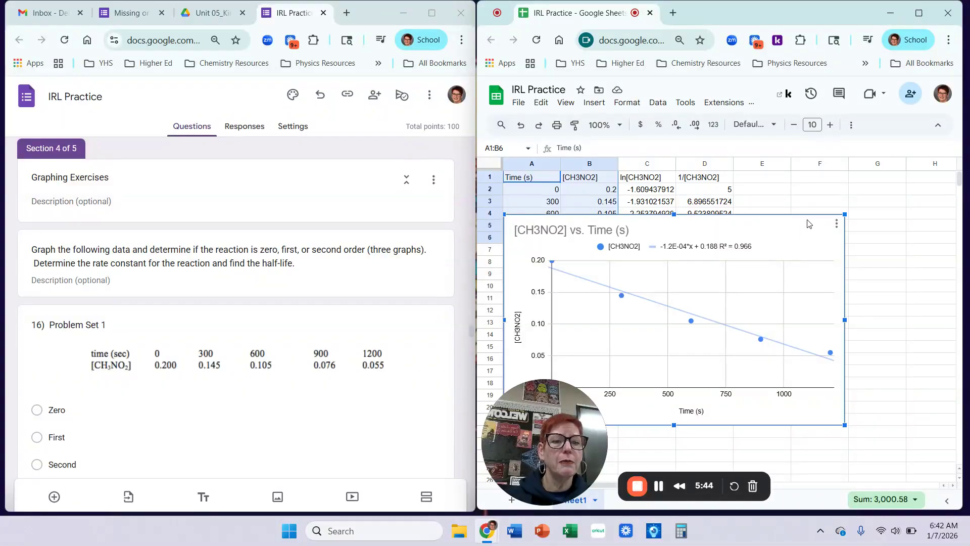
drag(808, 234, 811, 275)
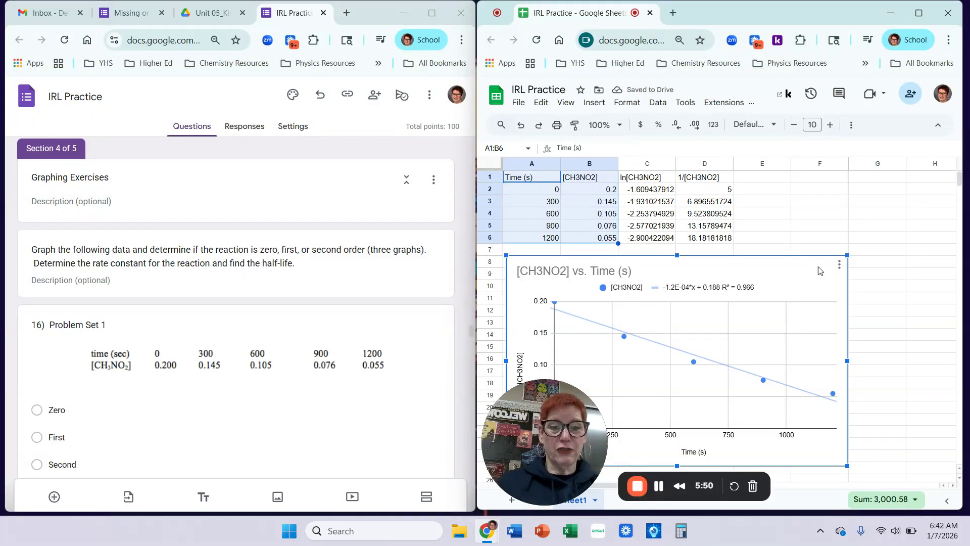
click(780, 232)
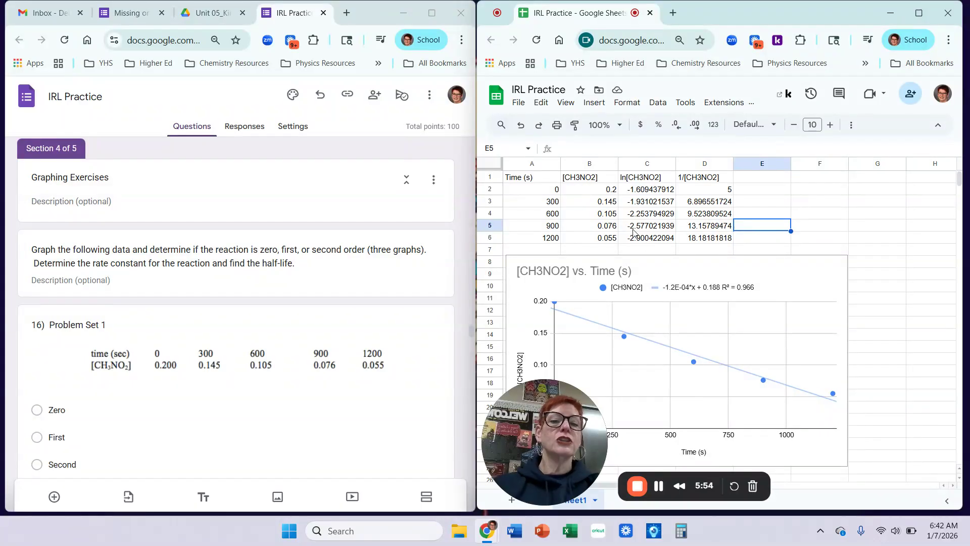
Select A1:A6 together with C1:C6, the Time and ln[CH3NO2] columns.
click(542, 180)
drag(542, 180, 545, 242)
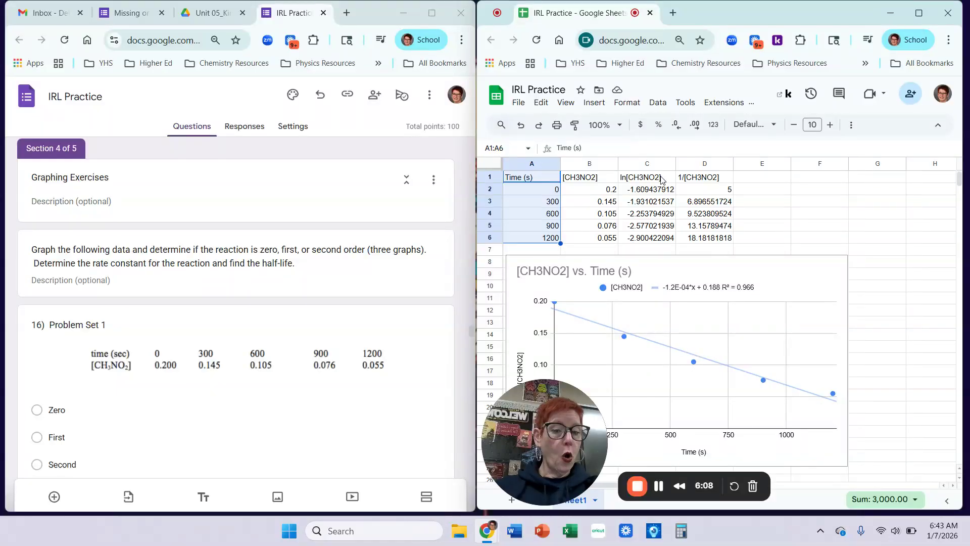
drag(660, 180, 656, 241)
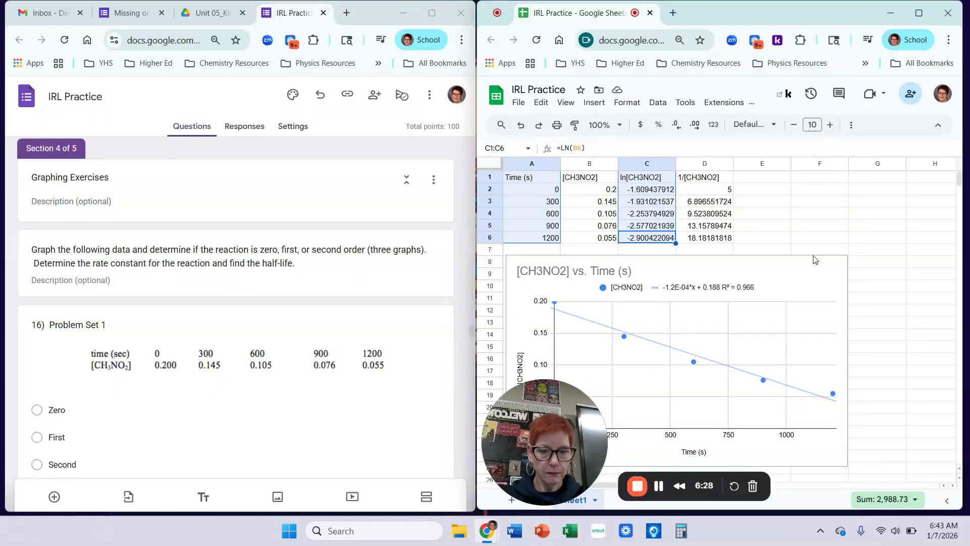
Insert a scatter chart of ln[CH3NO2] versus Time (s).
click(594, 104)
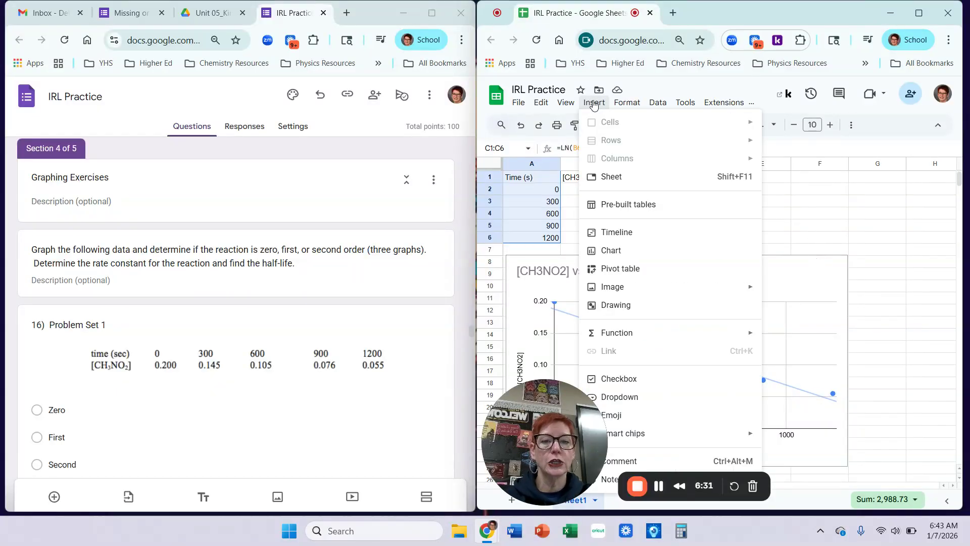
click(631, 257)
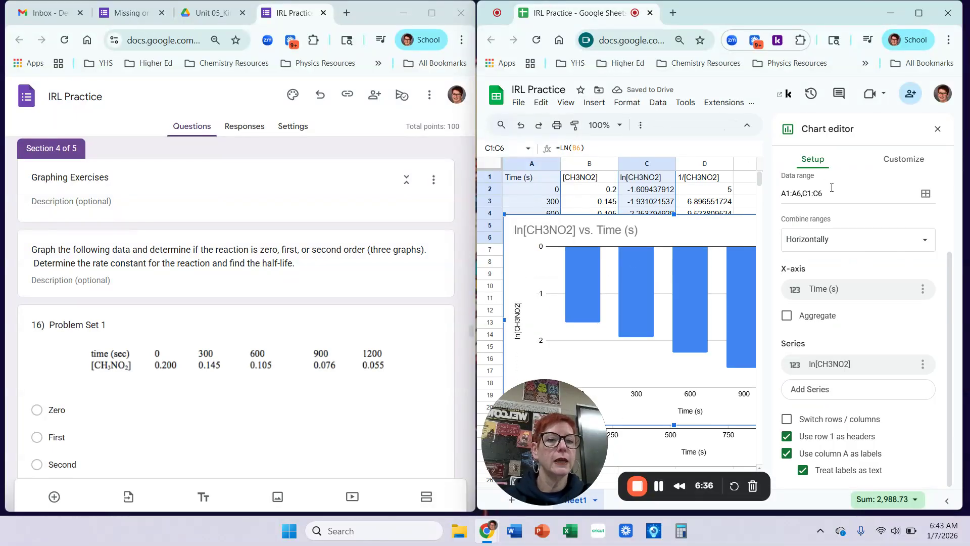
scroll(849, 264, up, 2)
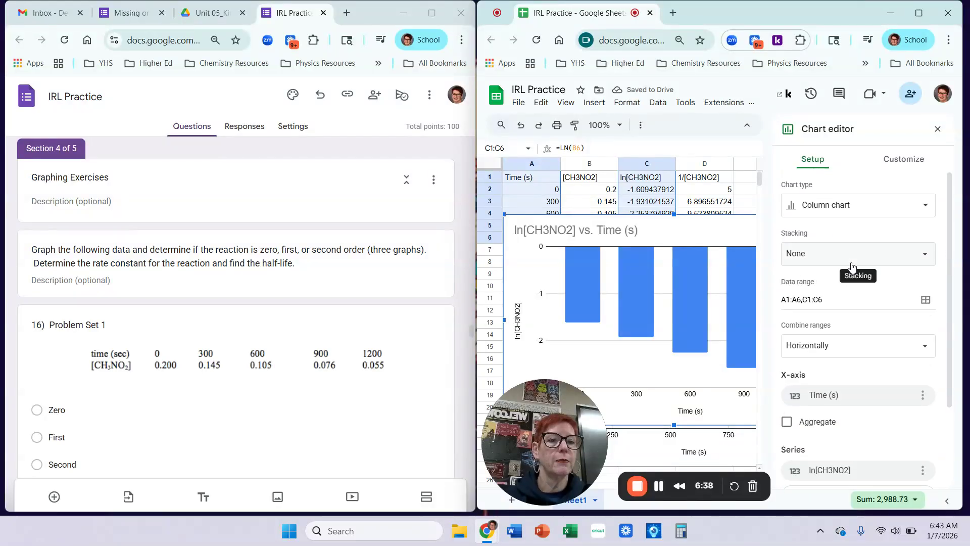
click(875, 212)
scroll(834, 323, down, 5)
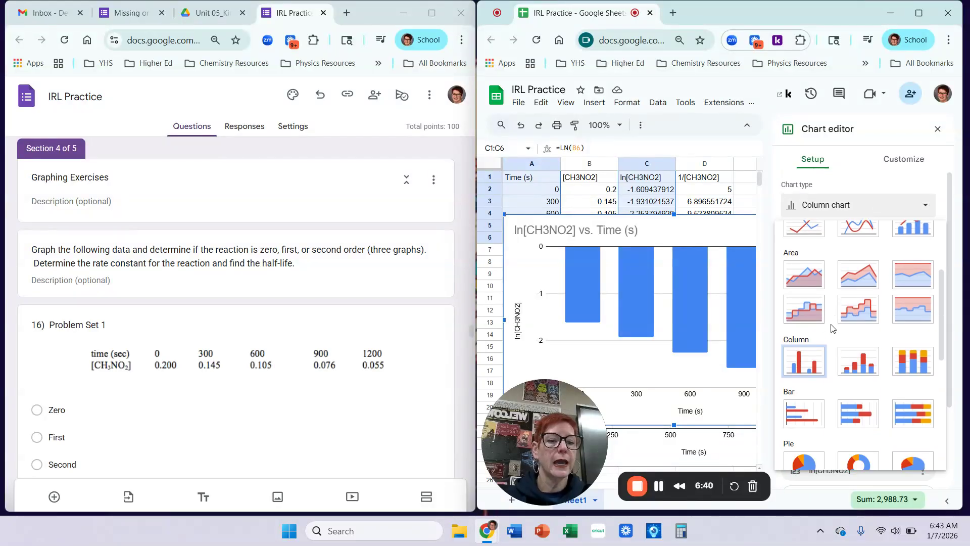
scroll(808, 379, down, 1)
click(798, 390)
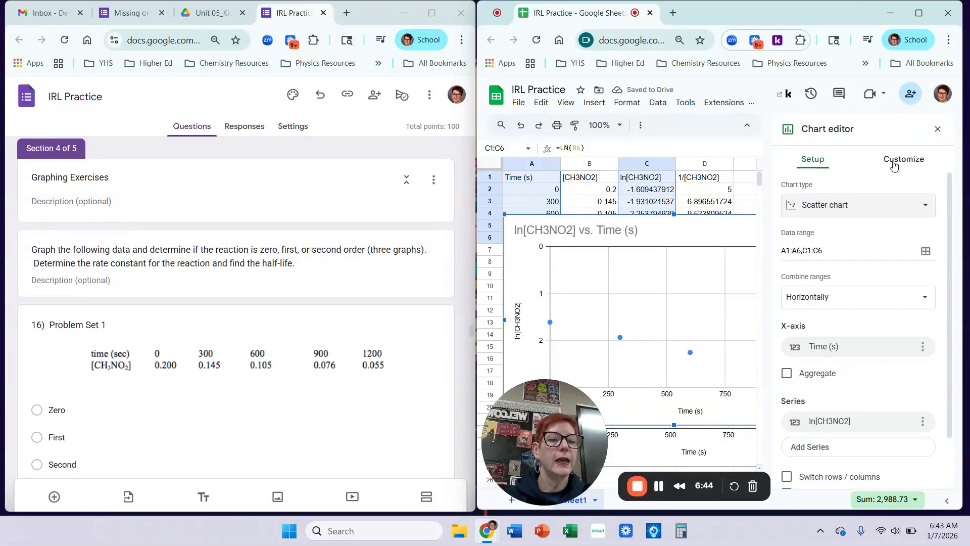
Add a linear trendline showing its equation and R² to the ln chart.
click(910, 168)
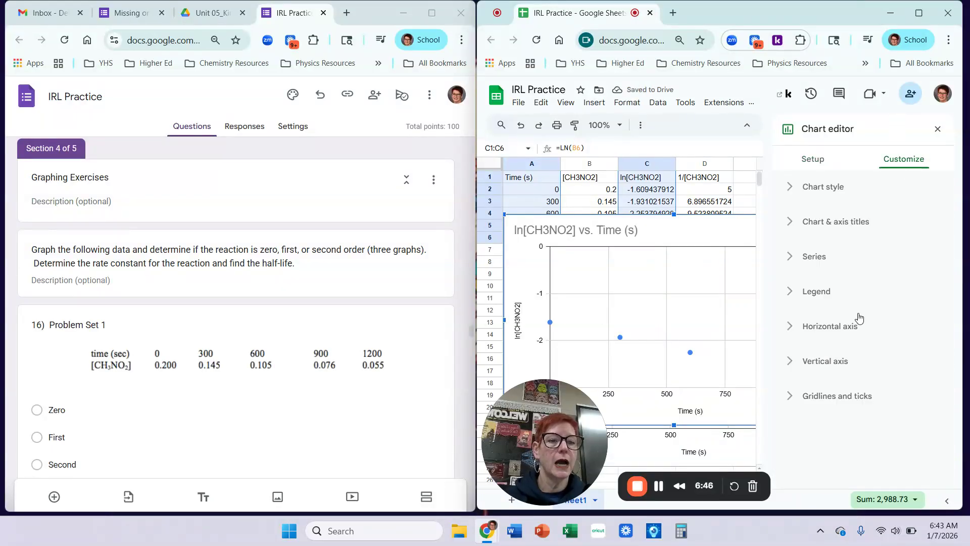
click(812, 260)
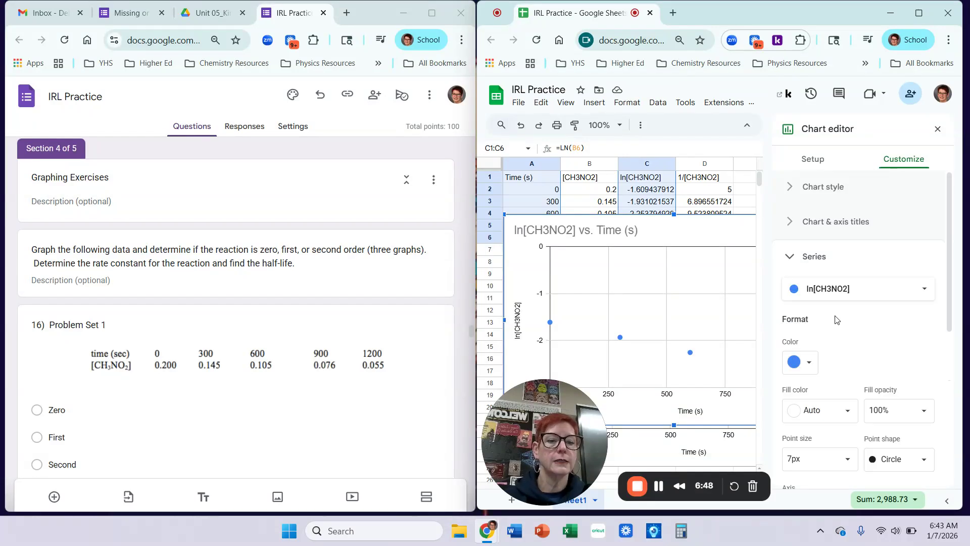
scroll(837, 322, down, 5)
scroll(837, 321, down, 1)
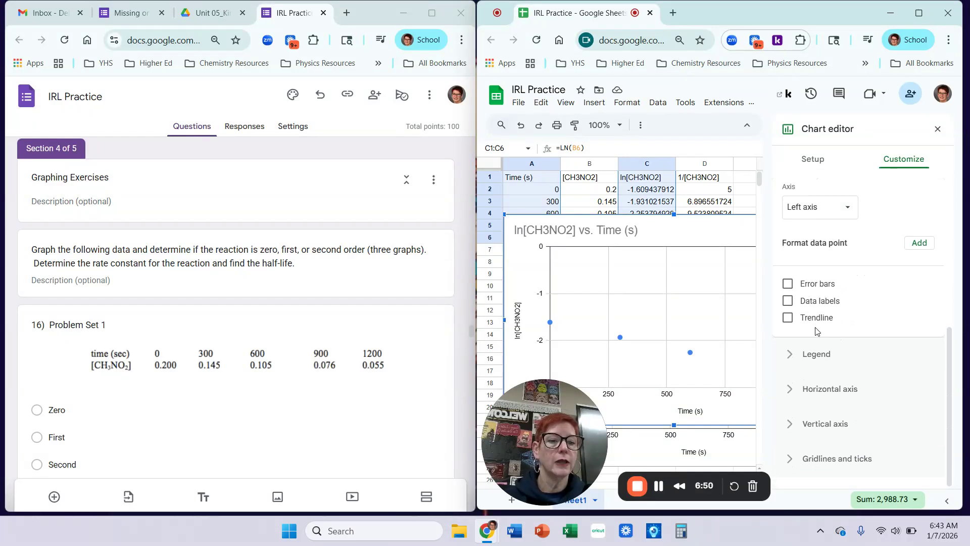
click(789, 318)
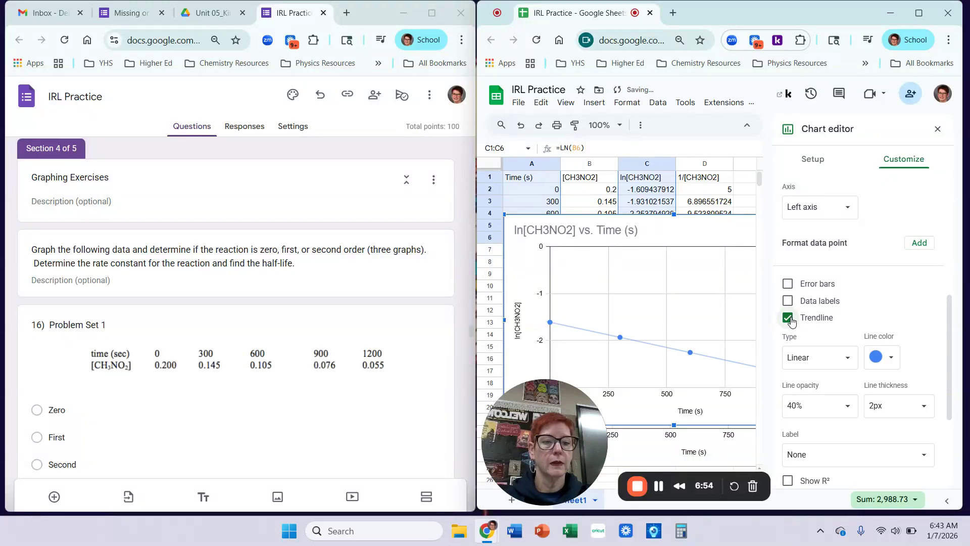
scroll(798, 384, down, 2)
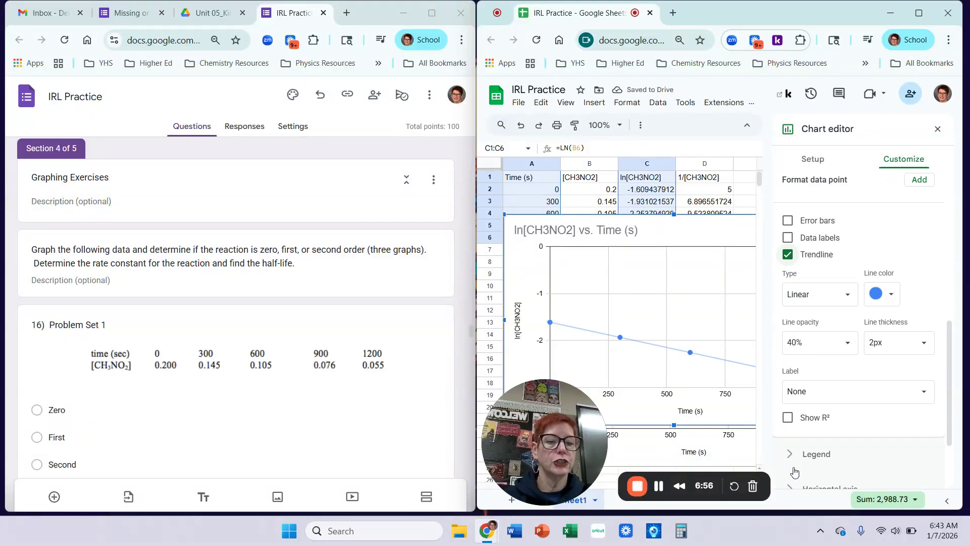
click(788, 418)
click(826, 393)
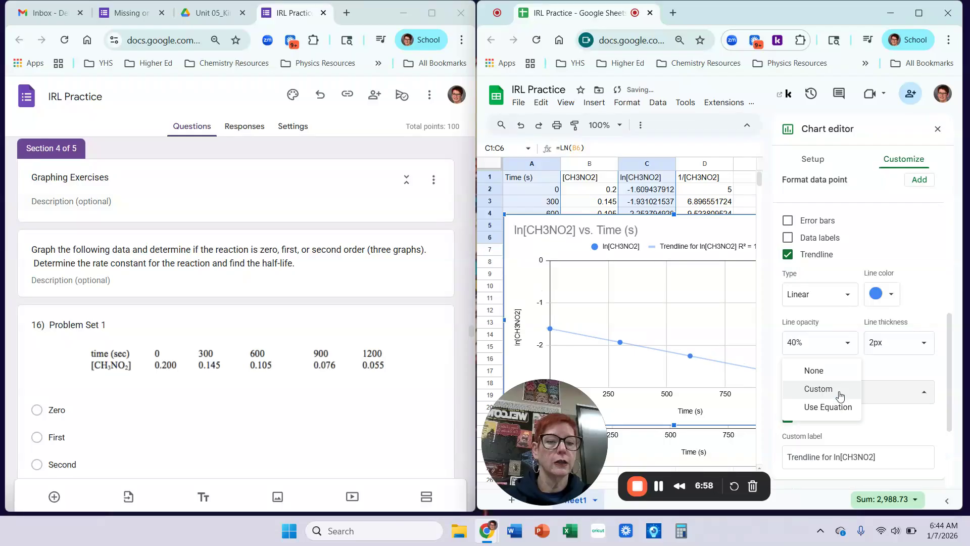
click(829, 407)
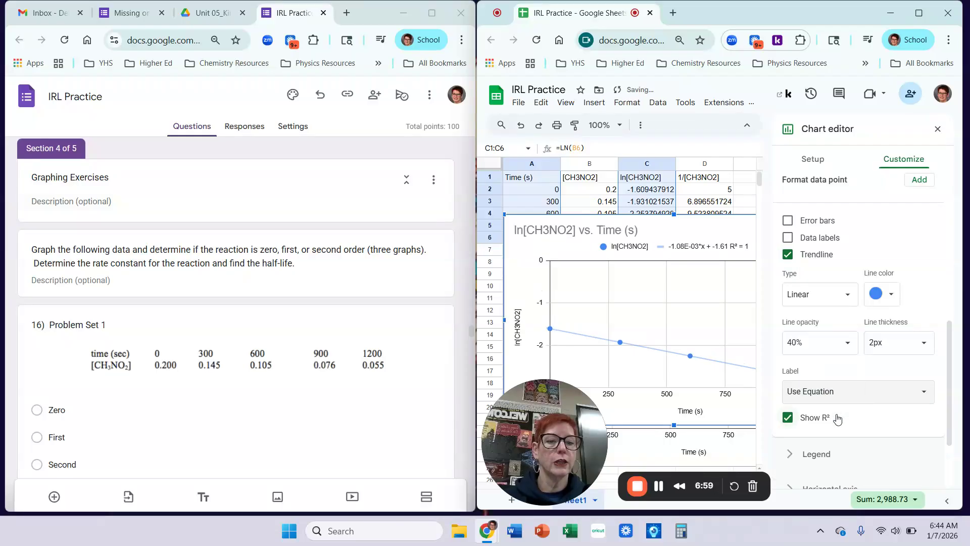
click(937, 131)
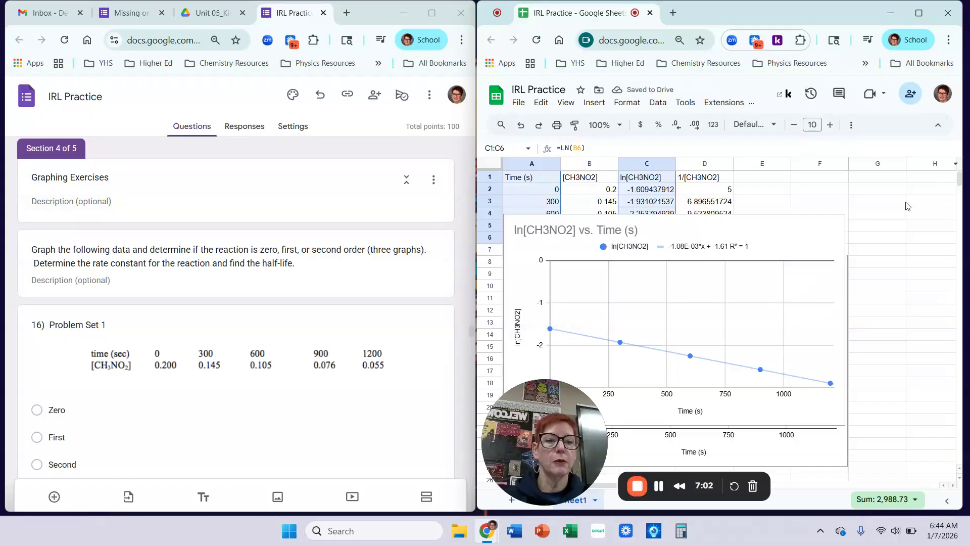
Move the ln[CH3NO2] vs. Time chart down beneath the [CH3NO2] chart, to about row 26.
scroll(879, 232, down, 2)
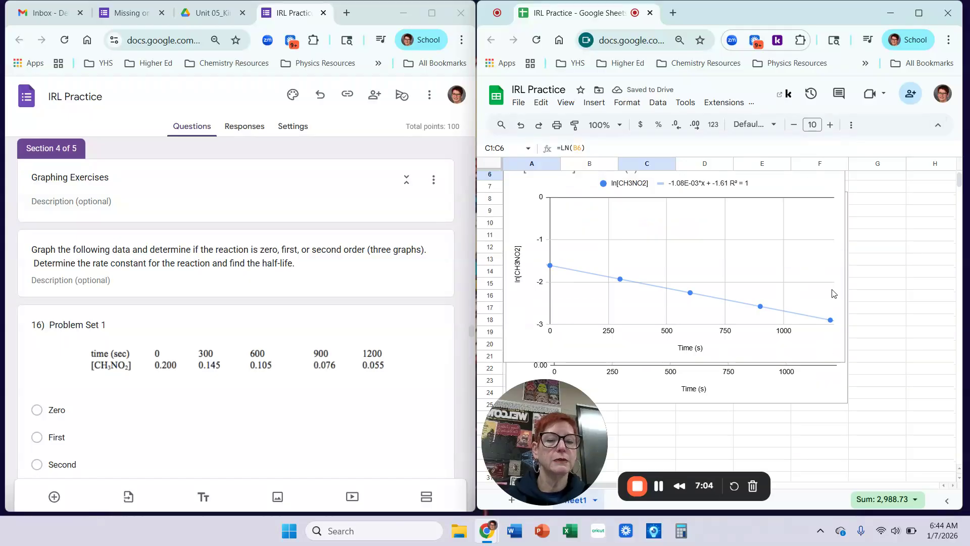
scroll(832, 254, up, 2)
click(804, 234)
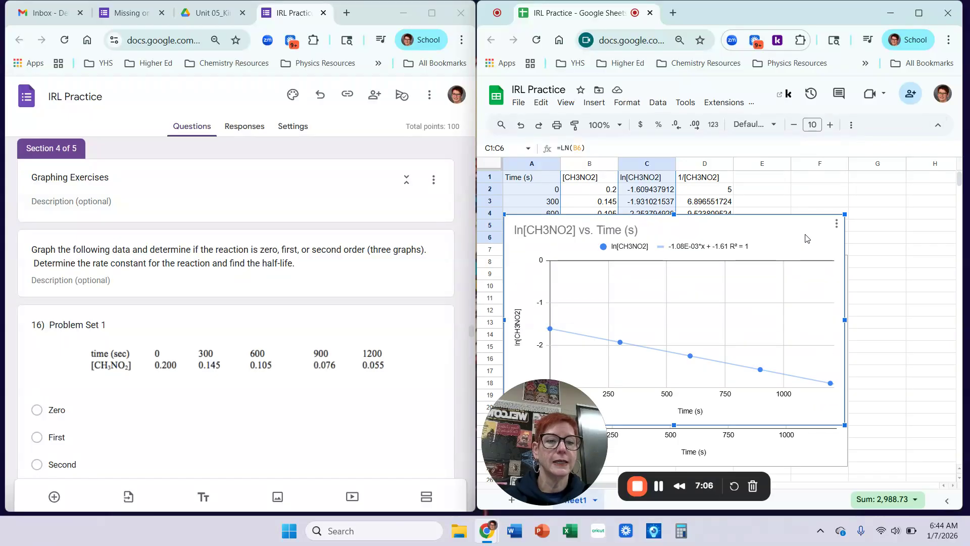
drag(810, 235, 800, 372)
scroll(910, 341, down, 4)
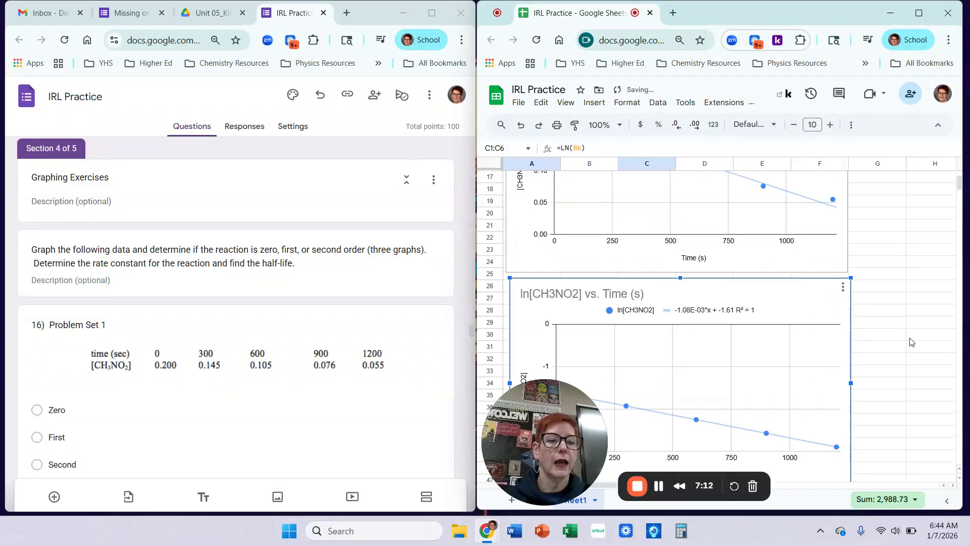
scroll(910, 341, down, 2)
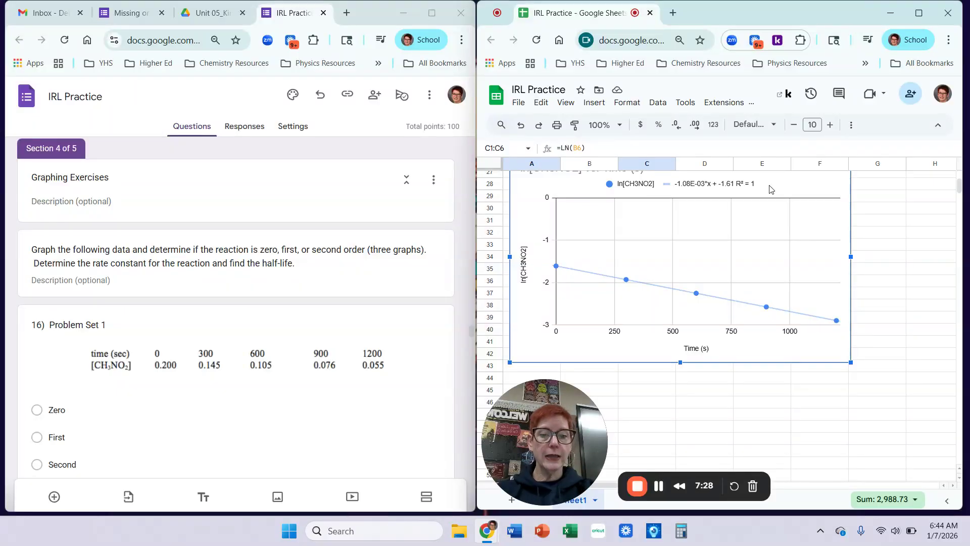
click(889, 236)
Insert a chart from the Time (s) values in A1:A6 and the 1/[CH3NO2] values in D1:D6.
scroll(888, 249, up, 6)
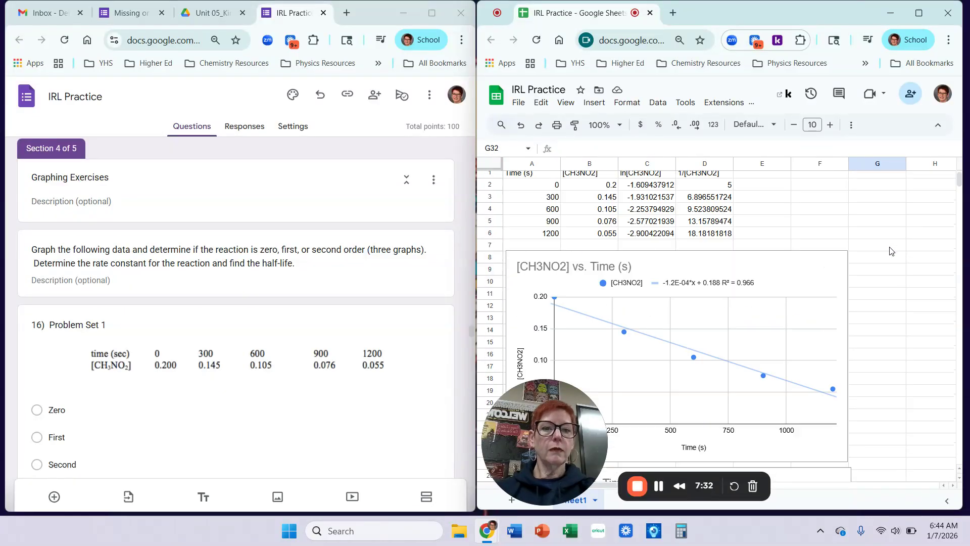
drag(537, 179, 543, 244)
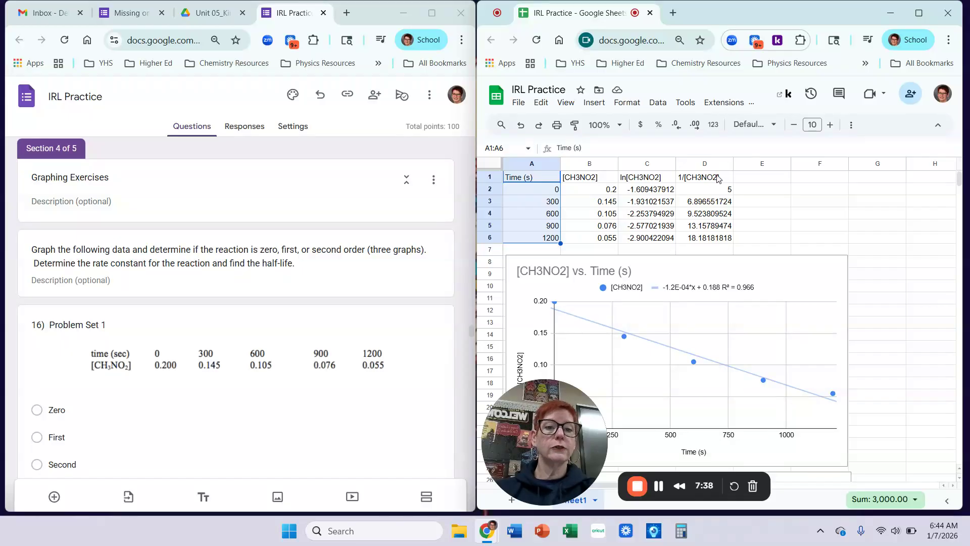
drag(722, 178, 705, 240)
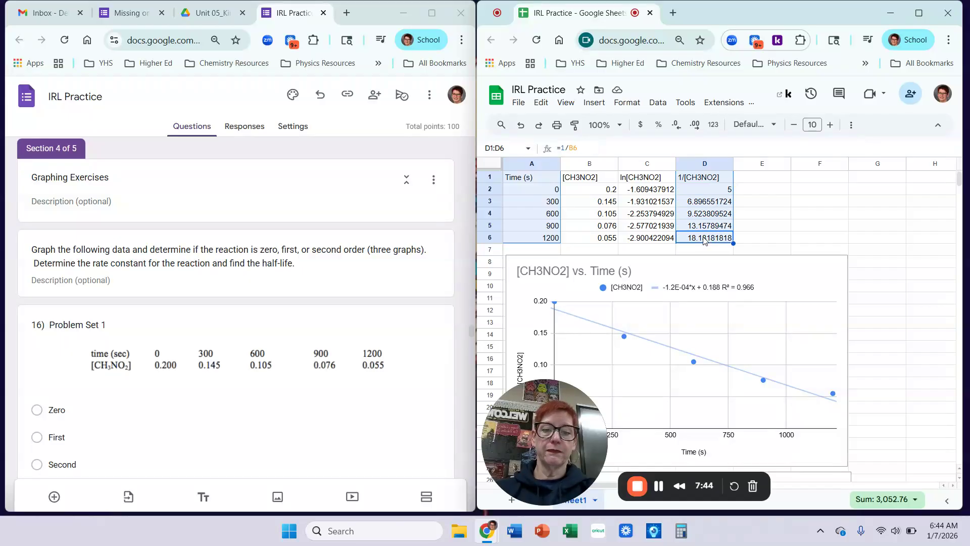
click(594, 103)
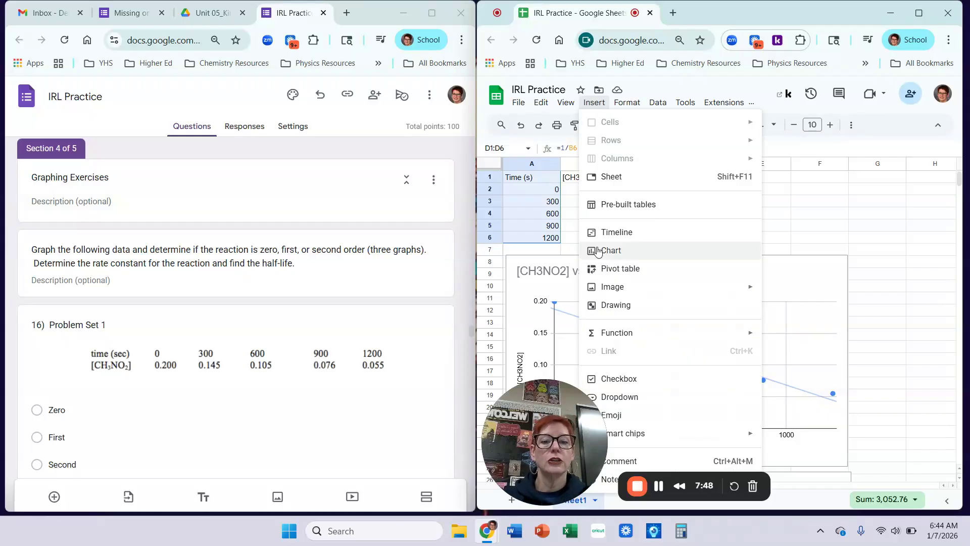
click(599, 250)
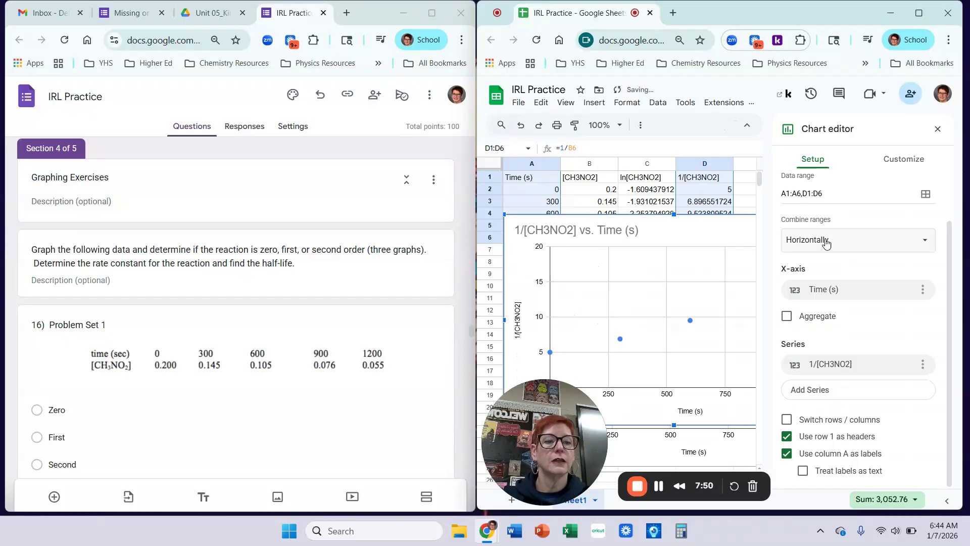
Add a trendline to the 1/[CH3NO2] series, showing R² and the equation 0.0109*x + 4.03 as its label.
scroll(863, 262, up, 1)
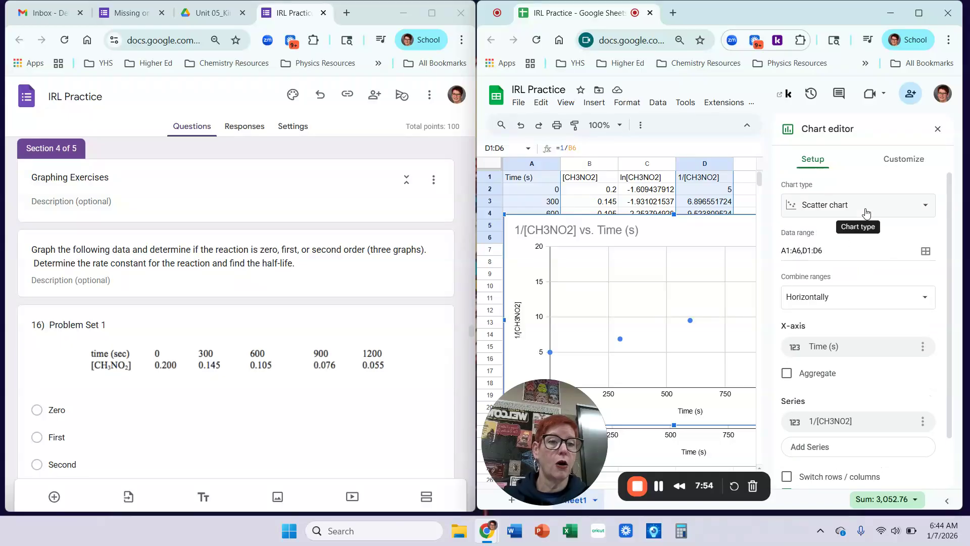
click(913, 162)
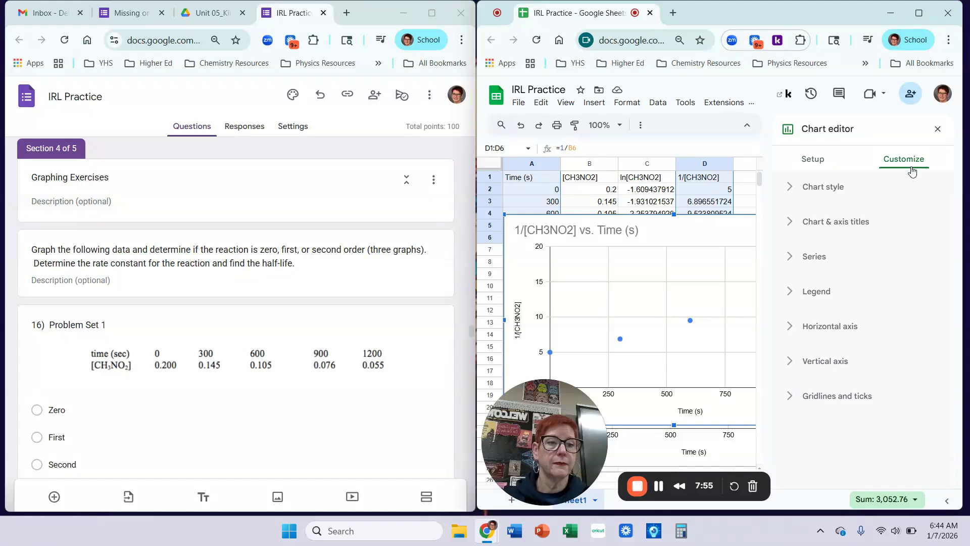
click(804, 261)
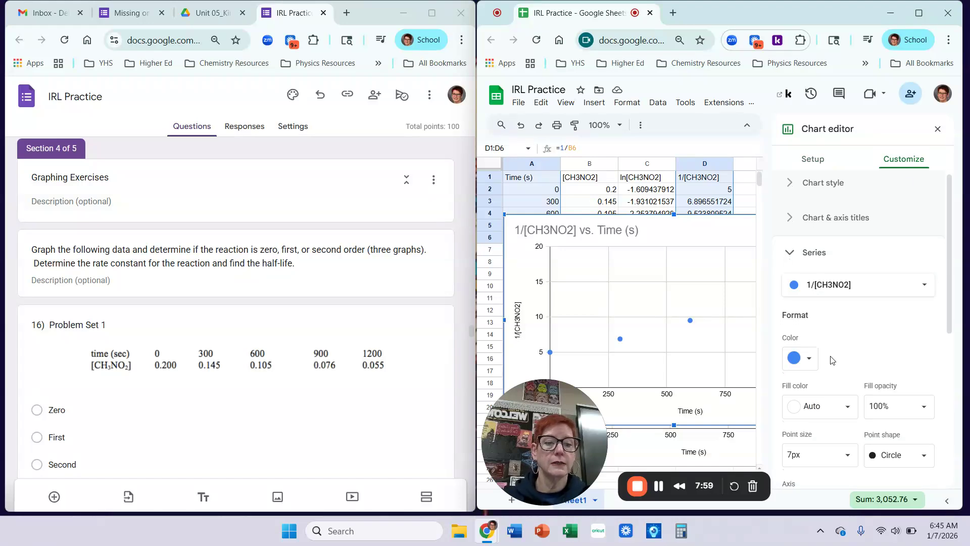
scroll(831, 364, down, 5)
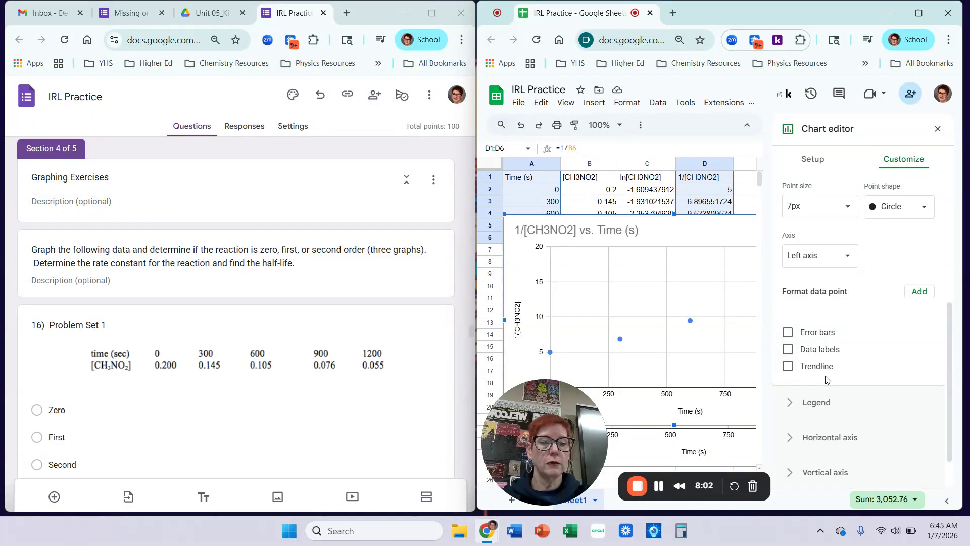
click(818, 368)
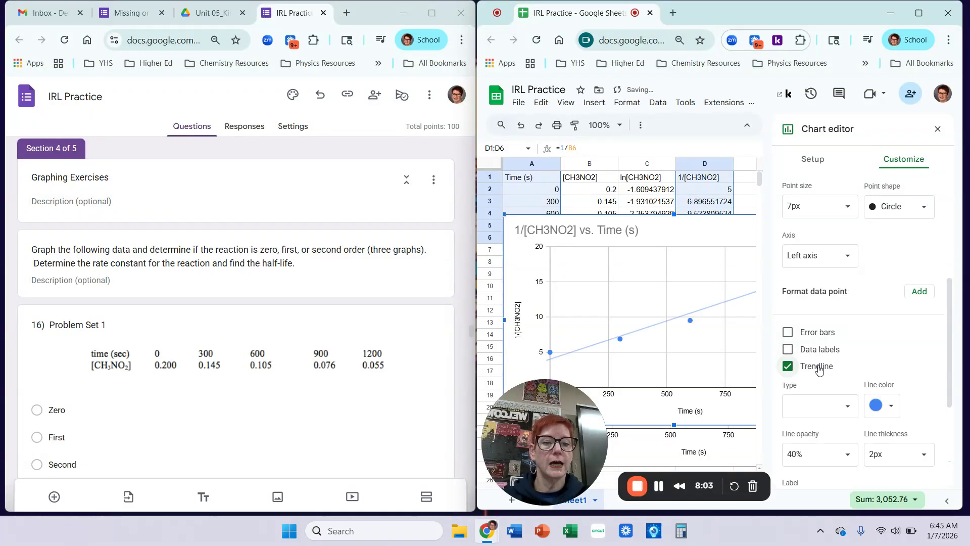
scroll(846, 405, down, 4)
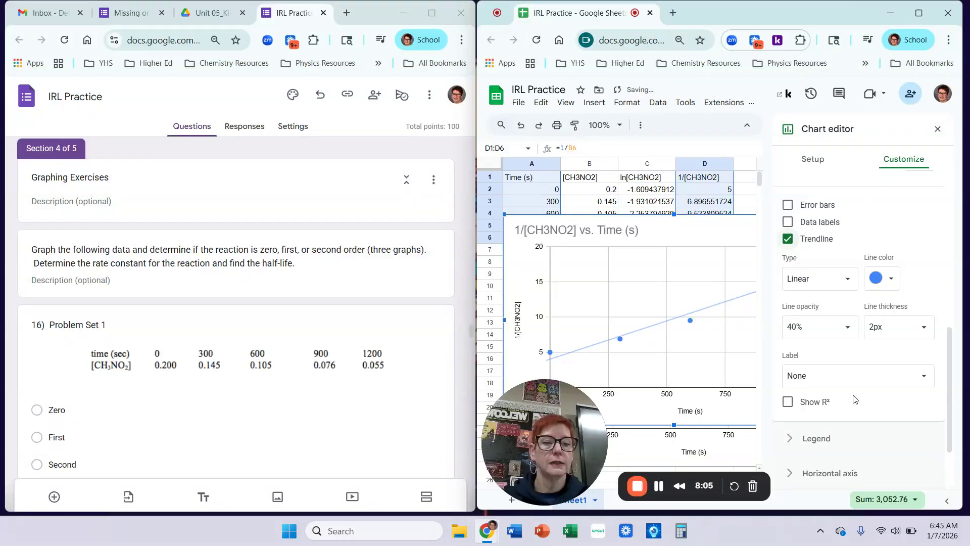
click(808, 340)
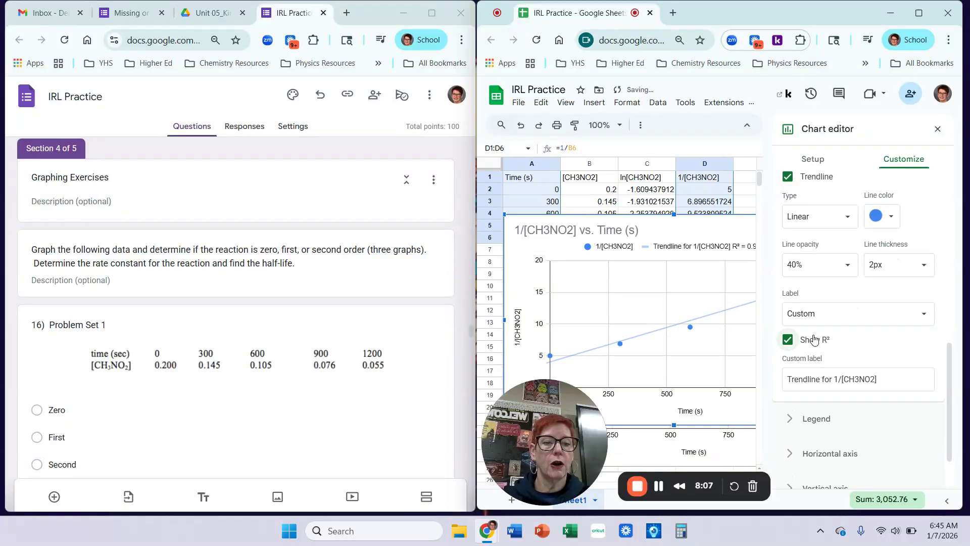
click(861, 314)
click(848, 332)
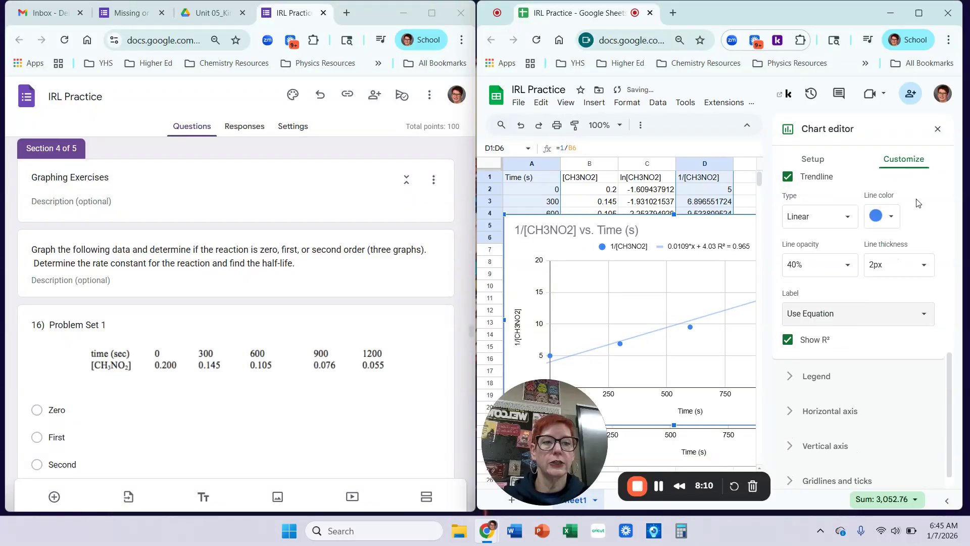
Close the chart editor and move the 1/[CH3NO2] chart below the ln chart, around row 44.
click(937, 129)
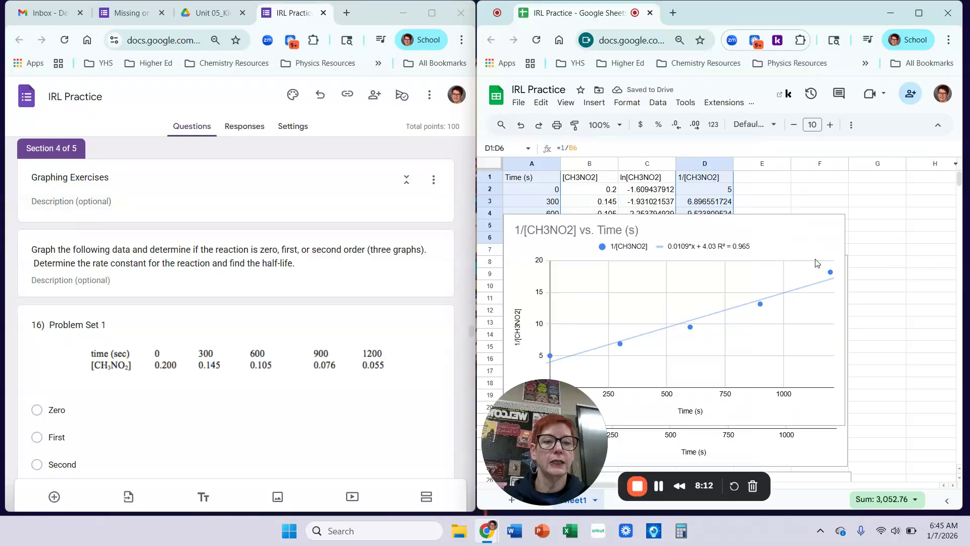
click(883, 230)
drag(815, 232, 849, 404)
scroll(853, 399, down, 3)
drag(830, 230, 826, 534)
scroll(846, 354, down, 1)
scroll(847, 355, down, 3)
scroll(909, 455, down, 5)
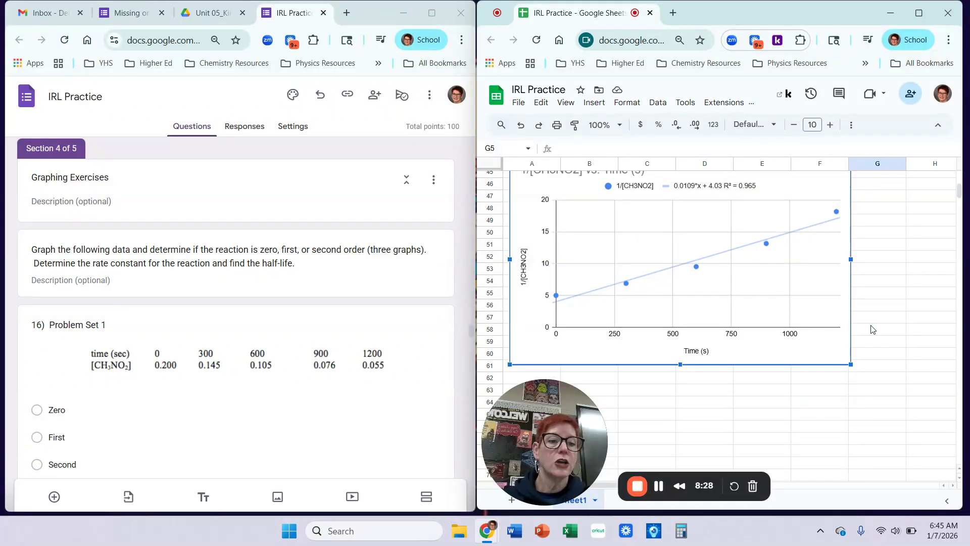
click(887, 337)
Scroll back up and select the ln[CH3NO2] chart.
scroll(886, 338, up, 4)
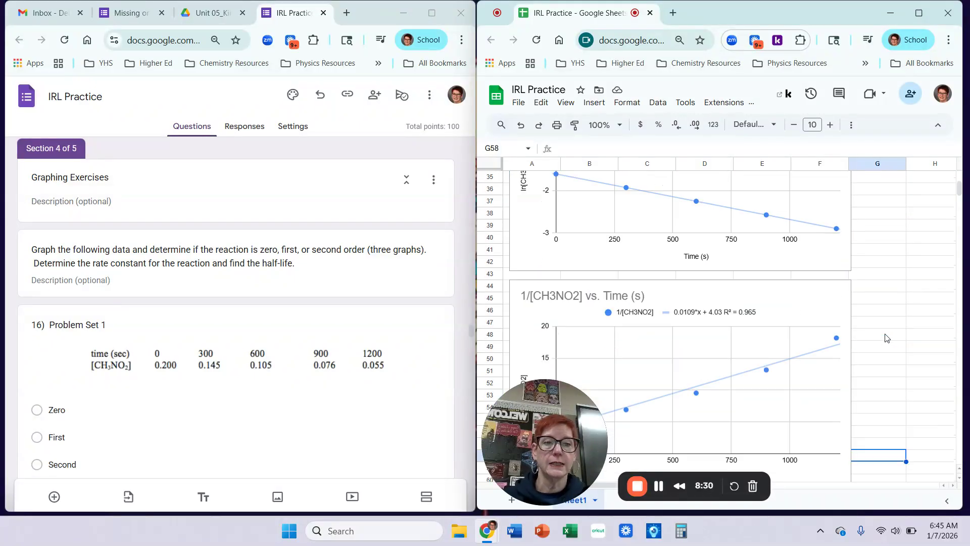
scroll(888, 338, up, 2)
click(797, 203)
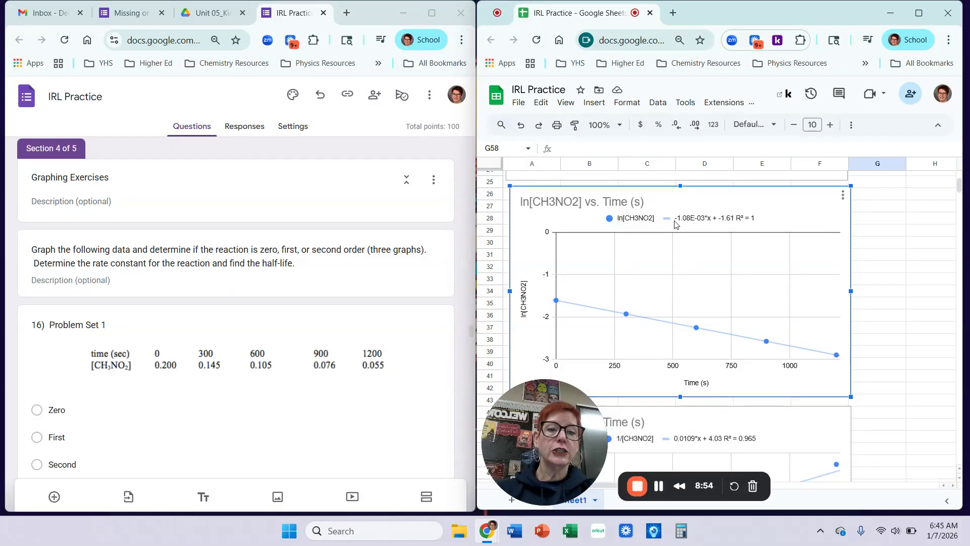
Align the ln[CH3NO2] chart with the other charts and bring Problem Set 2's [C4H6] data into view.
drag(680, 223, 678, 222)
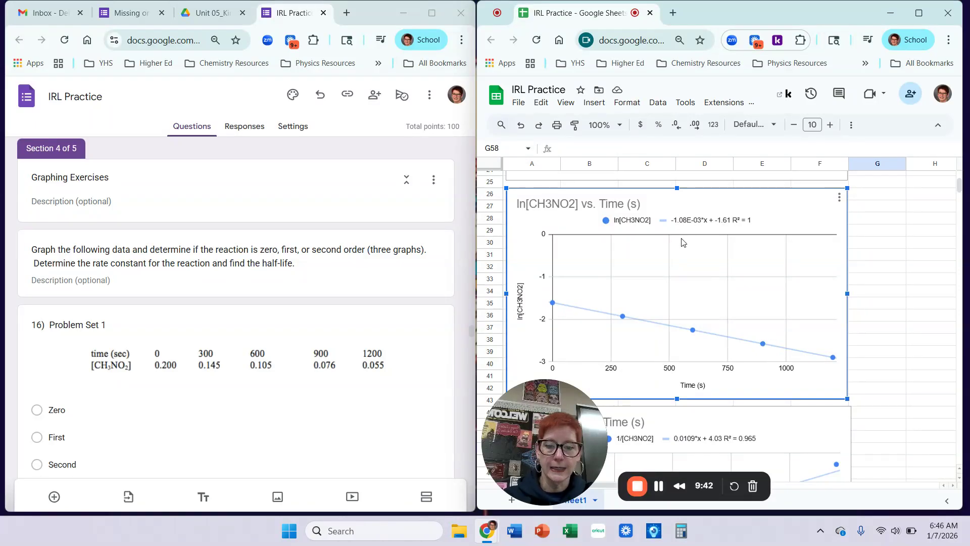
click(888, 260)
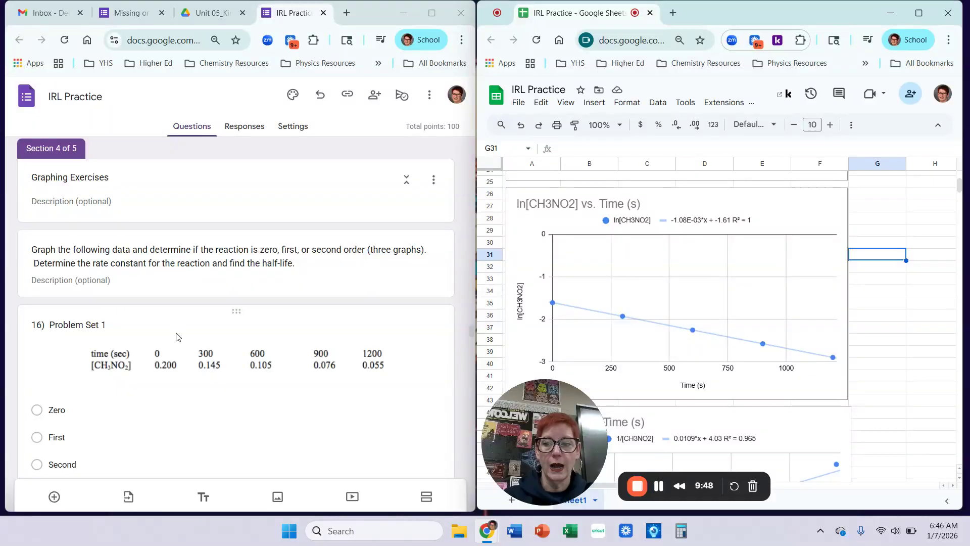
scroll(178, 337, down, 6)
scroll(178, 337, down, 1)
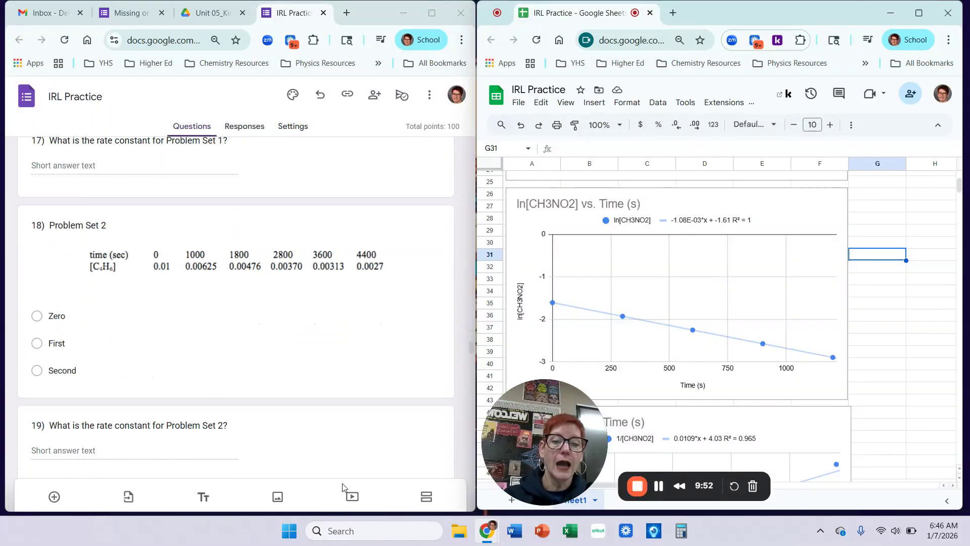
Create a blank Sheet2 tab for Problem Set 2's data.
click(514, 507)
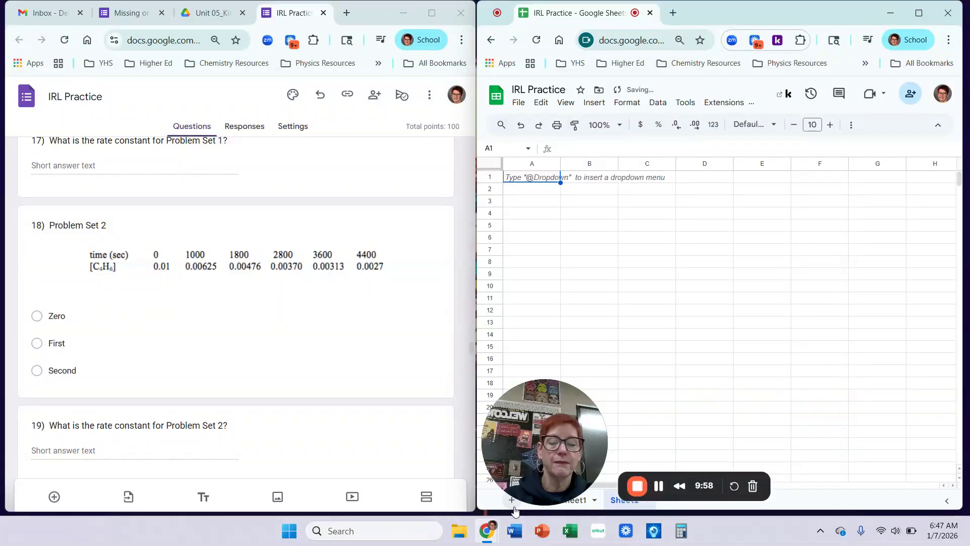